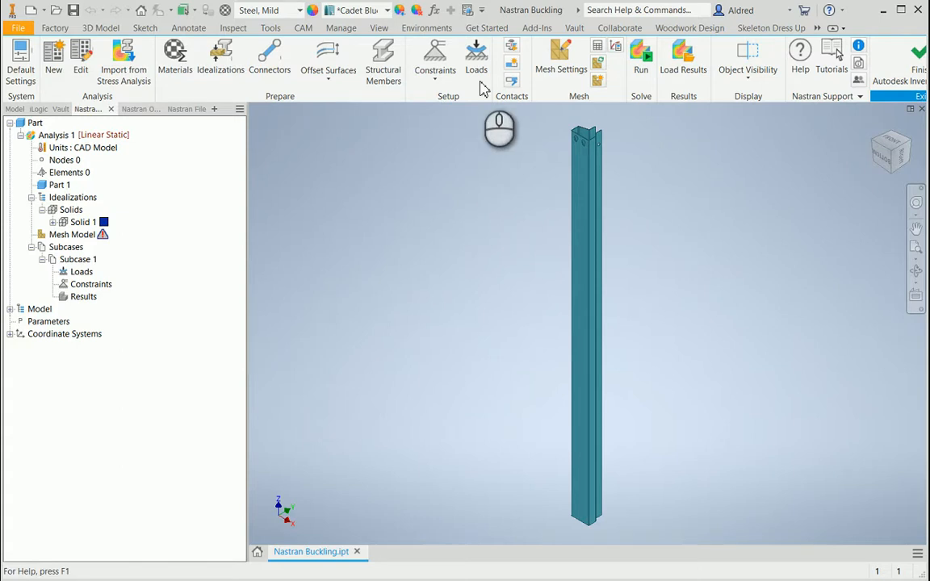
Step: Return to the Inventor Nastran environment and its analysis commands
click(426, 29)
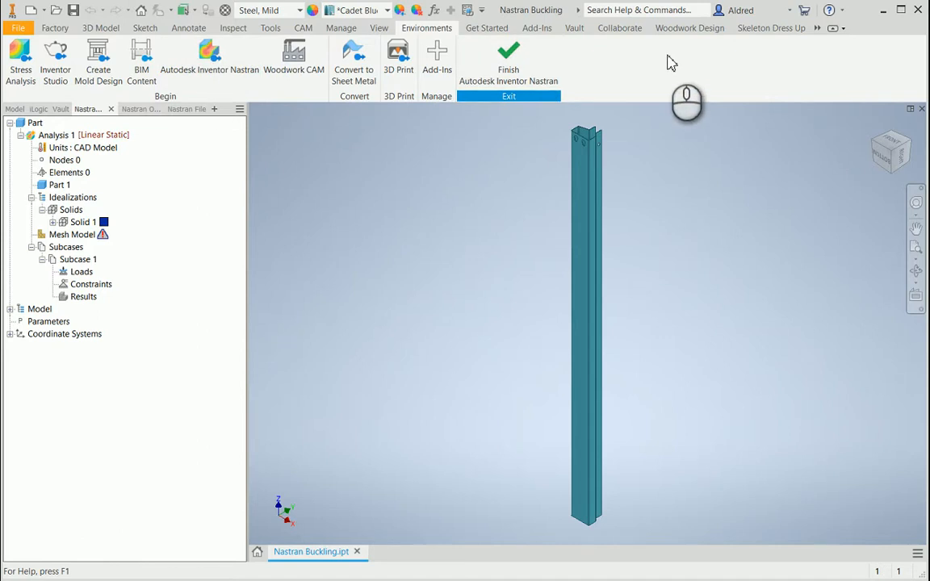
click(816, 29)
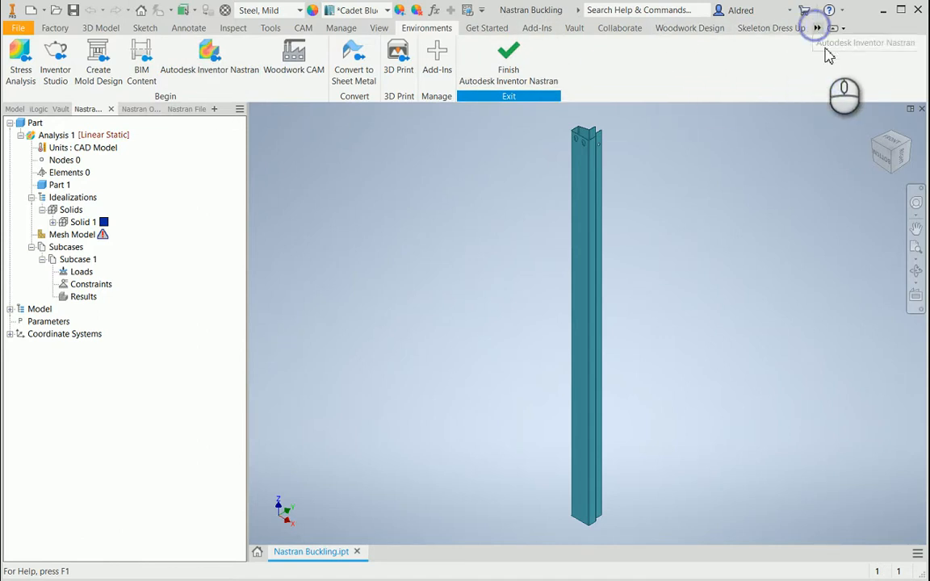
click(862, 43)
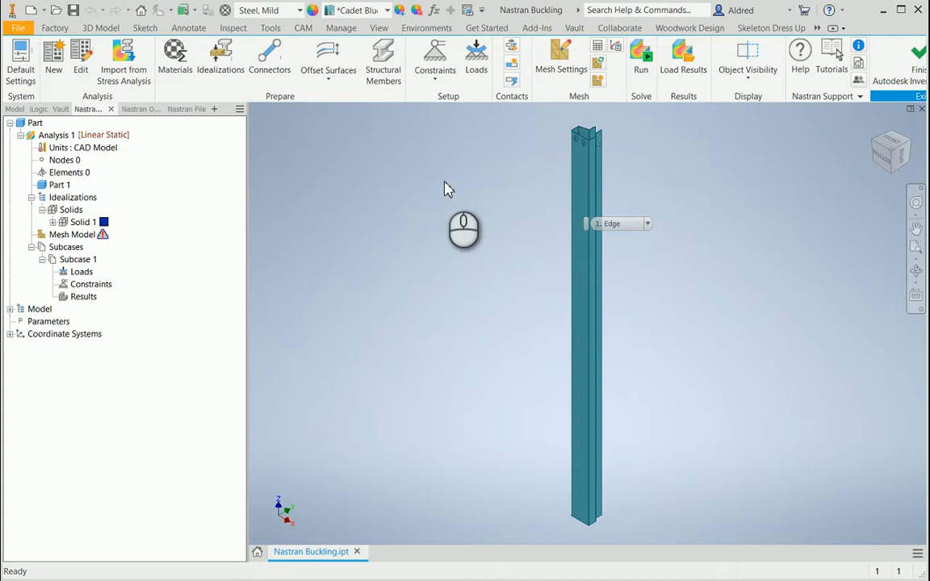
Step: Change Analysis 1 to the Linear Buckling type and rename it 'Linear Buckling'
right_click(57, 135)
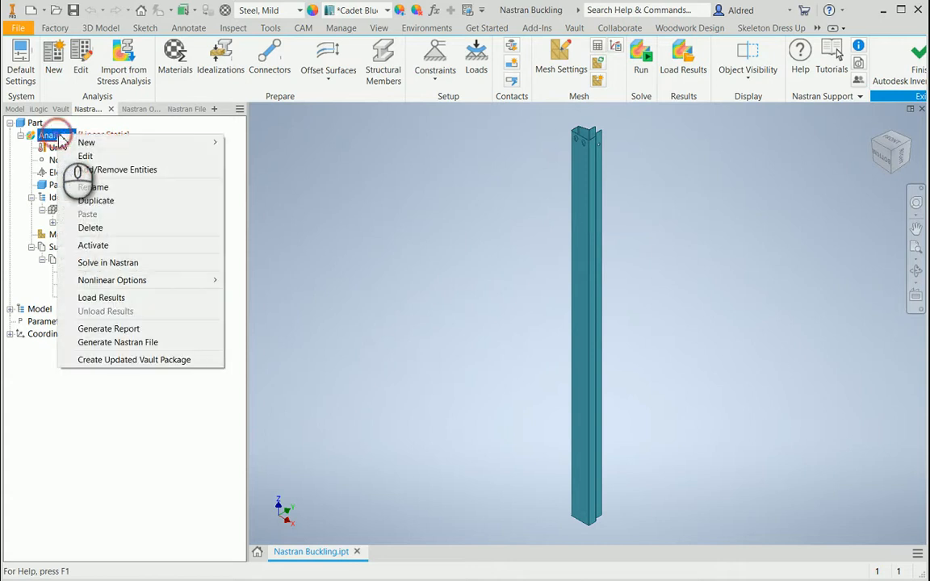
click(84, 153)
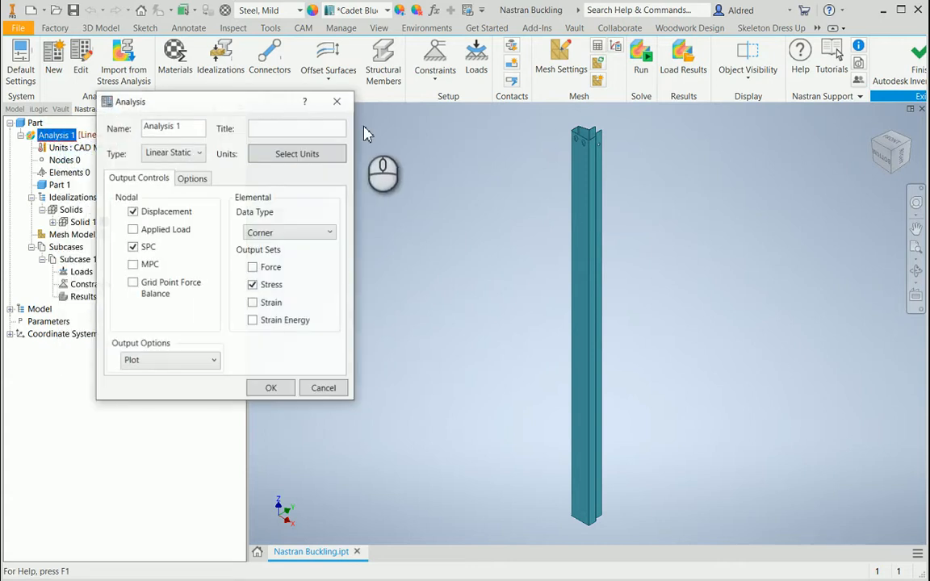
drag(234, 99, 284, 127)
click(260, 179)
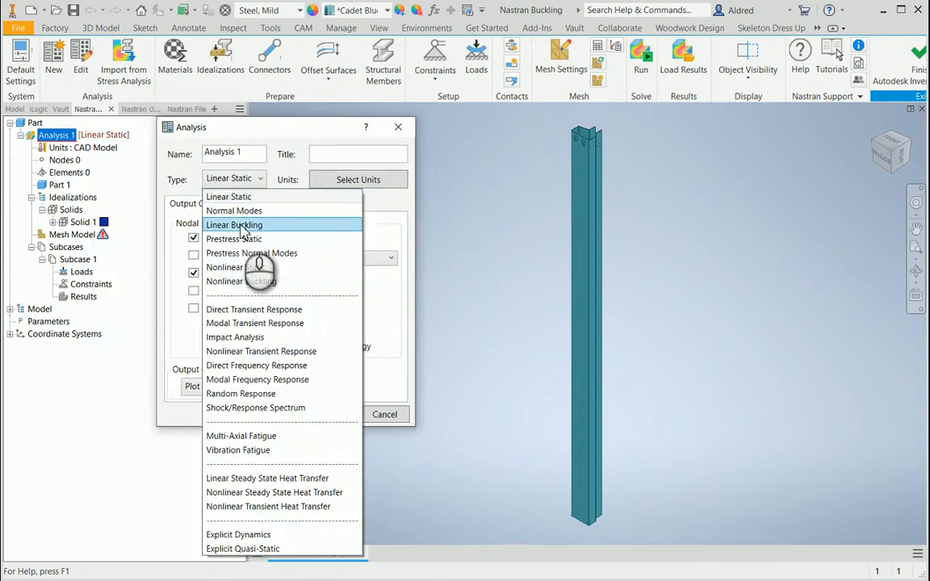
click(234, 225)
double_click(242, 153)
text(Linear Buckling)
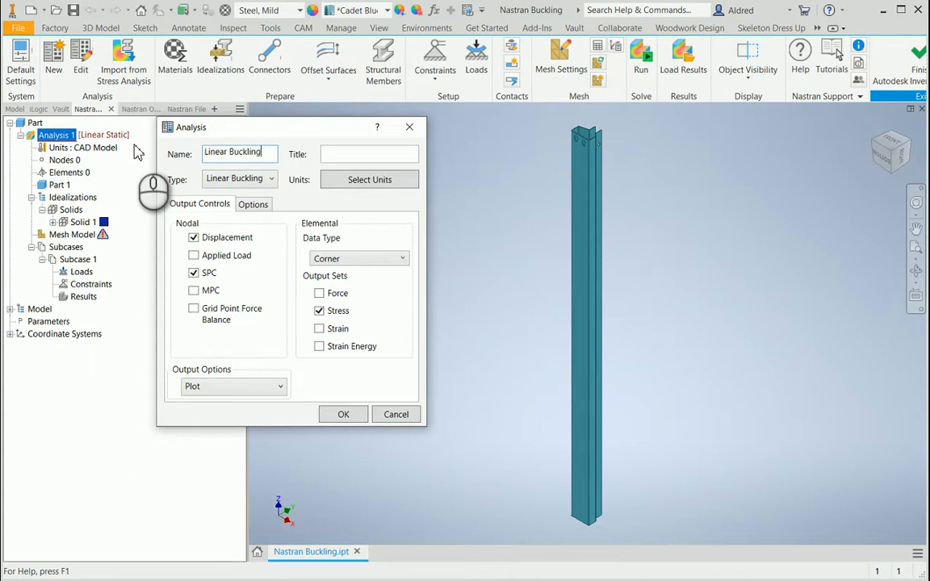
click(344, 414)
middle_drag(517, 267, 518, 158)
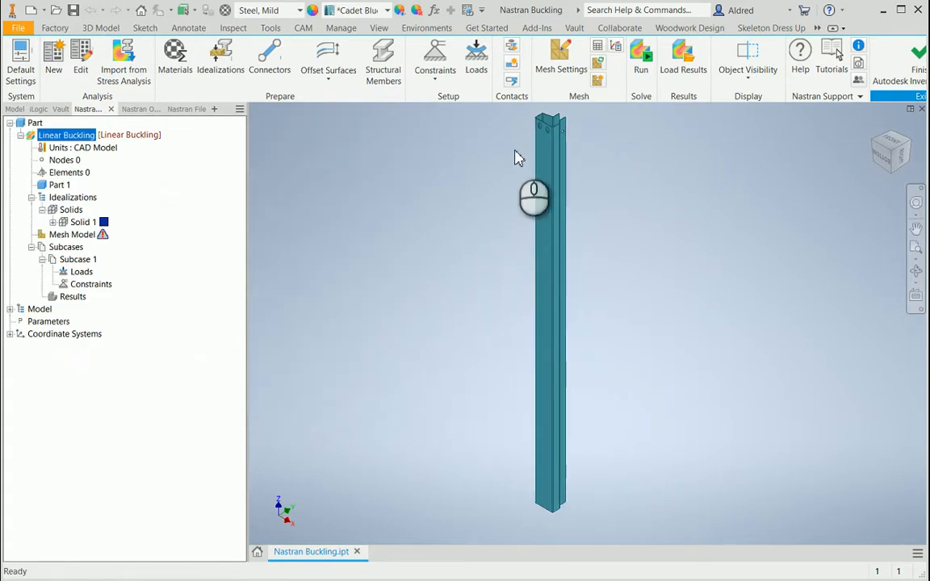
Step: Generate a parabolic 15 mm mesh on the column (24367 elements, 47776 nodes)
click(563, 69)
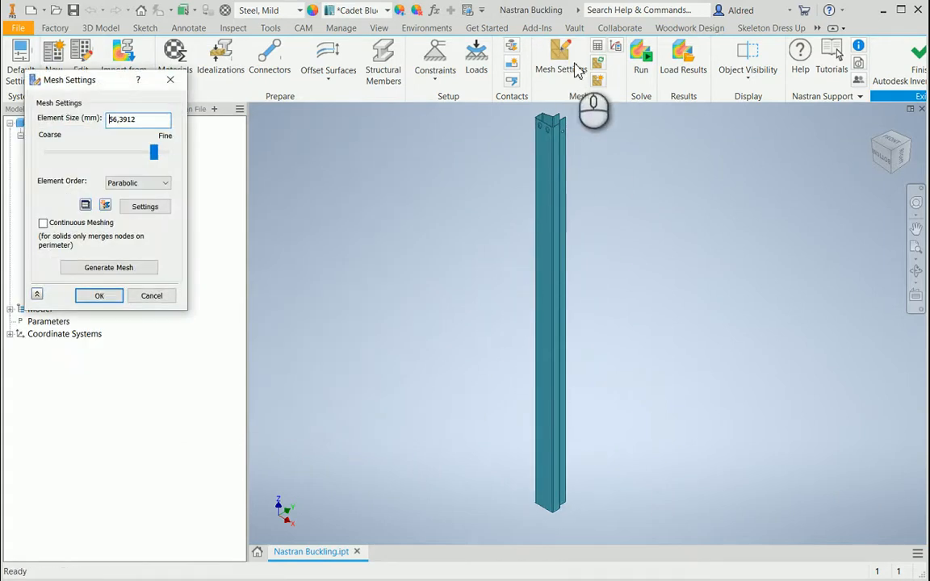
mouse_move(97, 86)
mouse_down()
mouse_move(244, 132)
mouse_move(426, 122)
mouse_up()
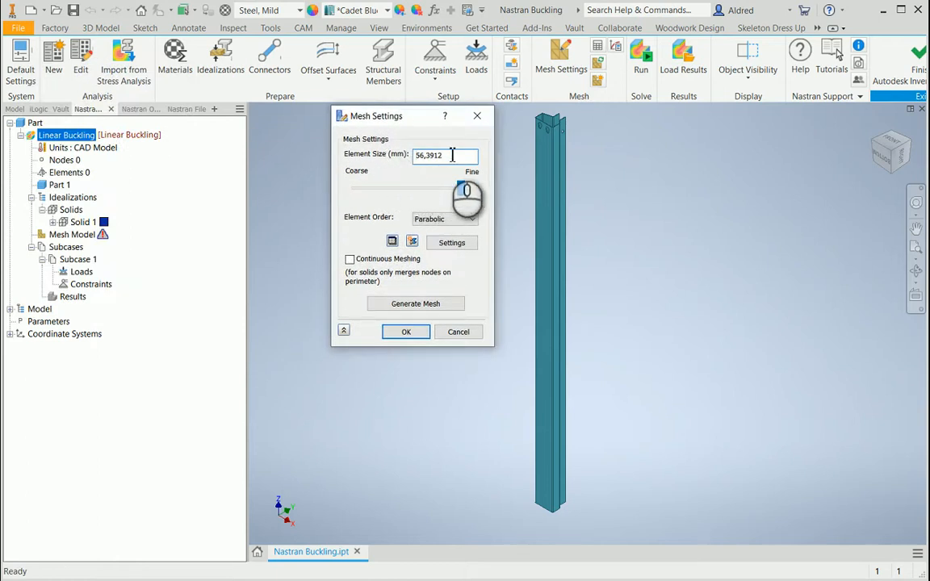
scroll(544, 136, up, 3)
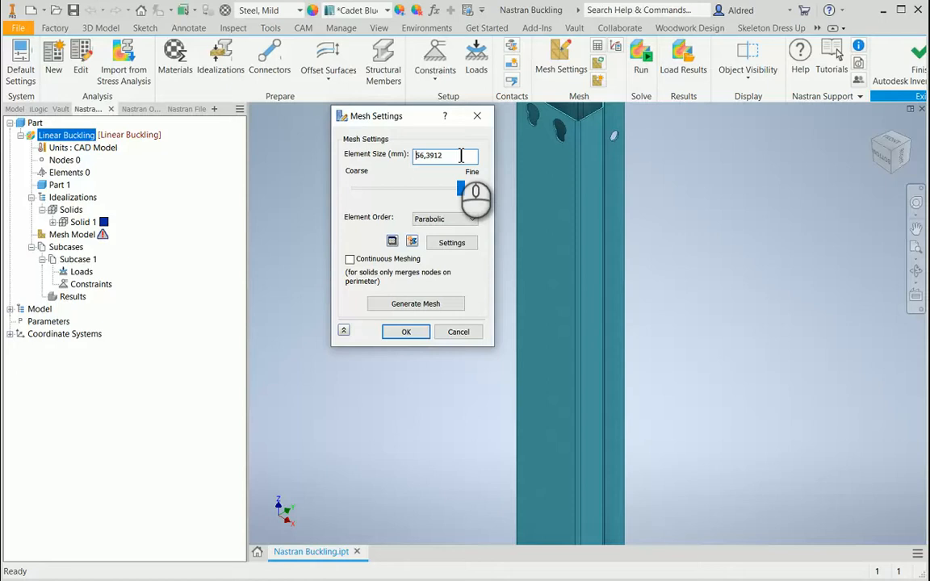
drag(452, 155, 335, 156)
text(15)
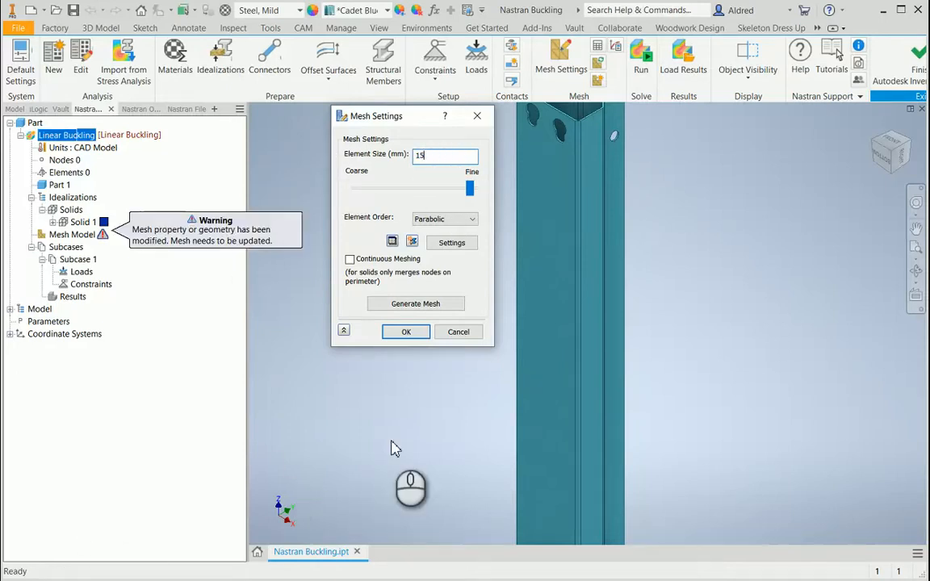
click(422, 306)
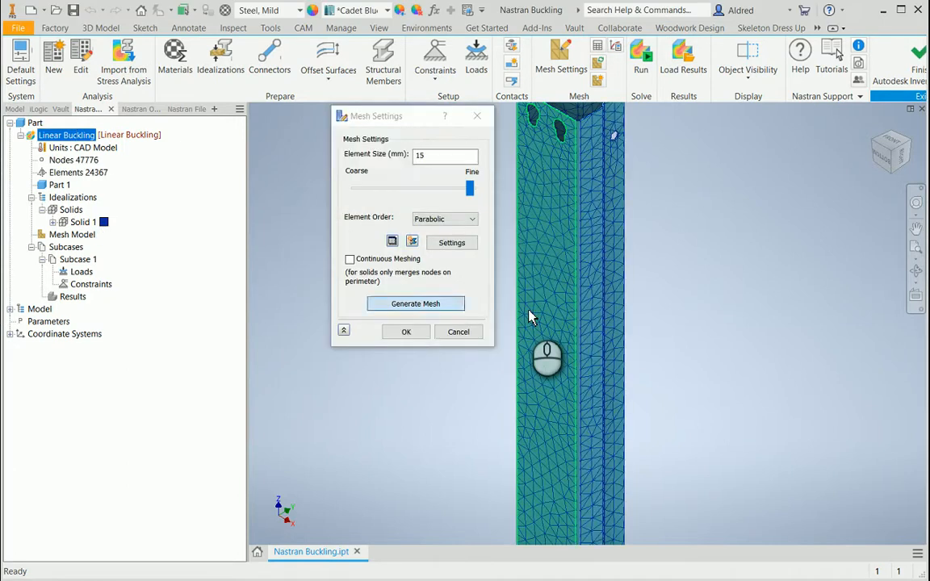
Step: Accept the mesh and pick the corner edge at the column end for a general structural constraint
click(406, 332)
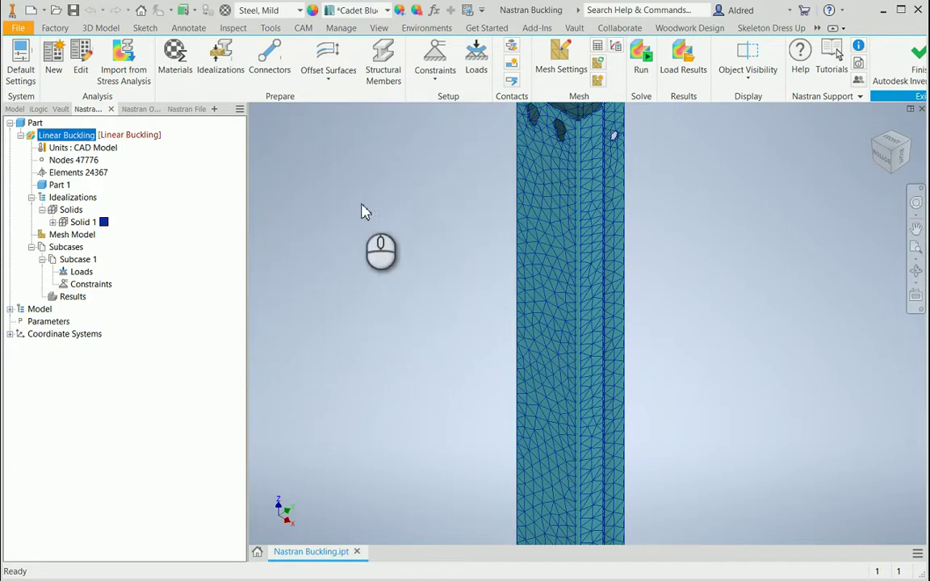
click(434, 79)
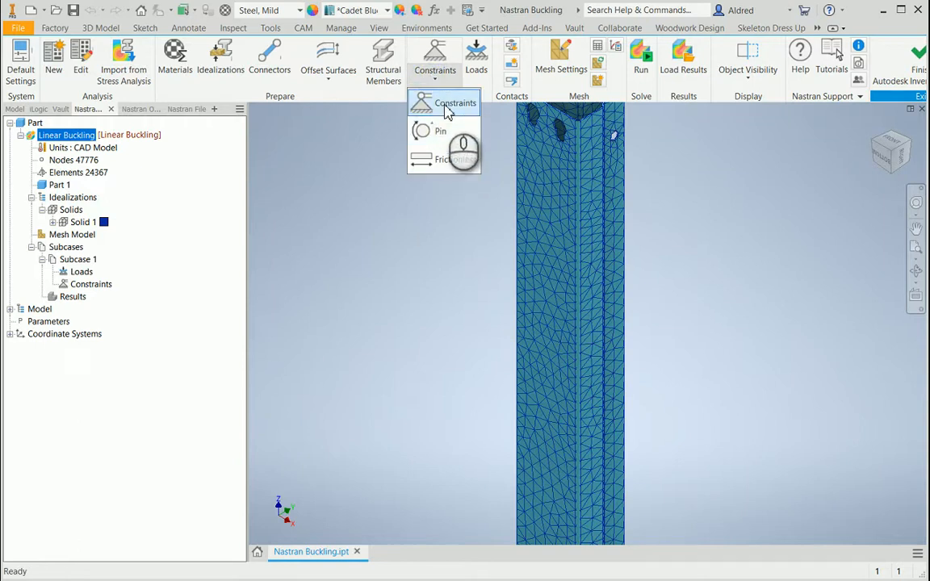
click(447, 109)
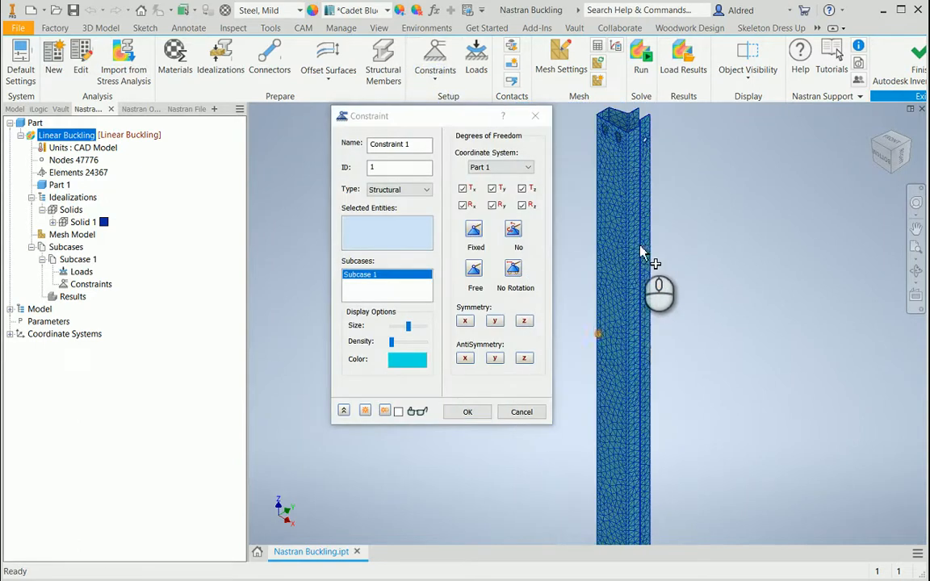
scroll(640, 250, down, 3)
mouse_move(645, 339)
shift+middle_down()
mouse_move(658, 333)
mouse_move(638, 380)
shift+middle_up()
scroll(646, 388, up, 3)
scroll(652, 381, up, 3)
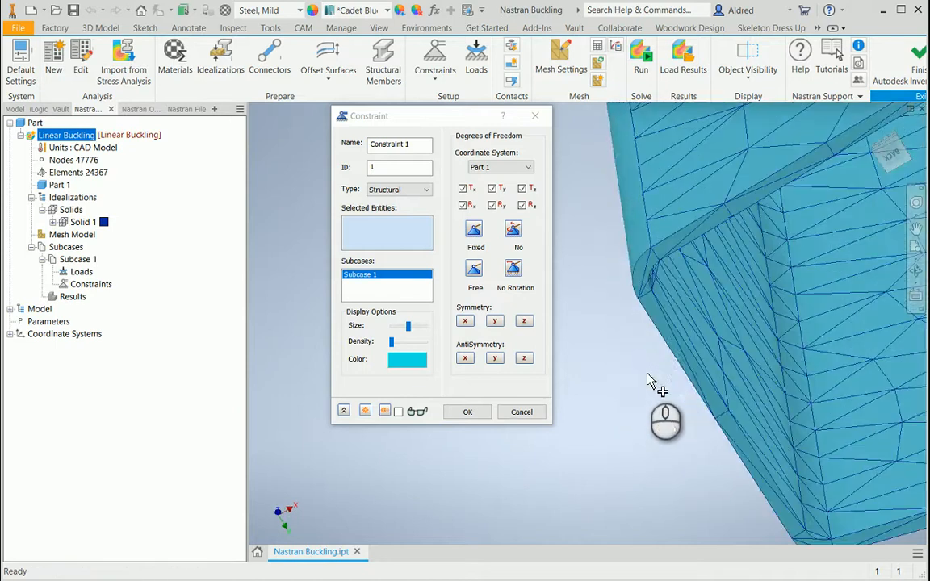
click(653, 307)
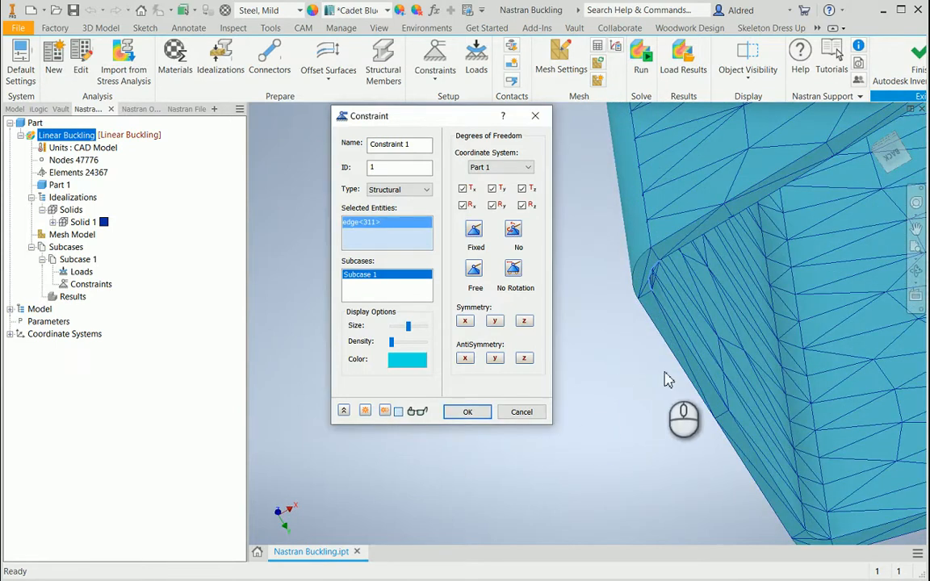
scroll(668, 380, up, 3)
click(398, 412)
scroll(711, 403, down, 5)
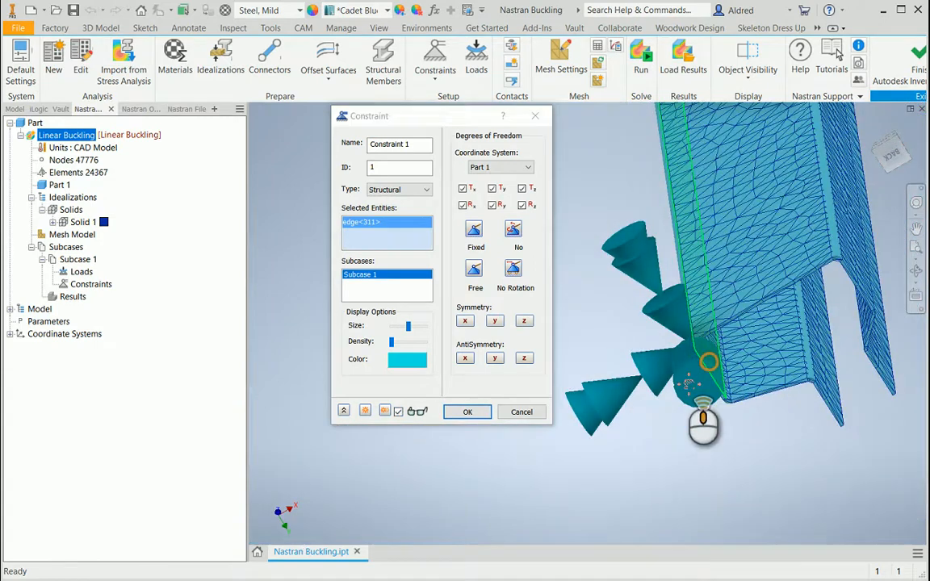
scroll(702, 404, up, 3)
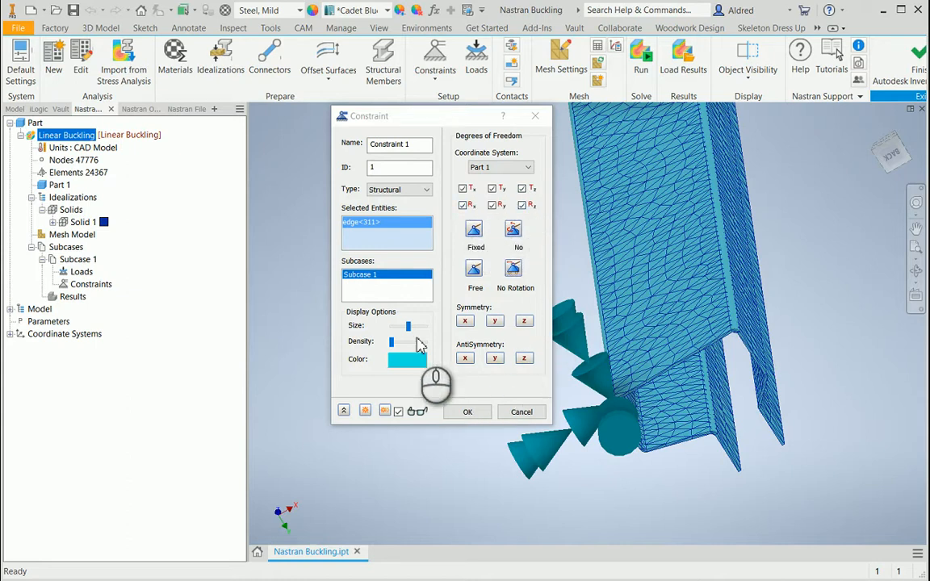
Step: Fix that edge in all six DOF as Constraint 1 with enlarged constraint symbols
drag(393, 342, 408, 342)
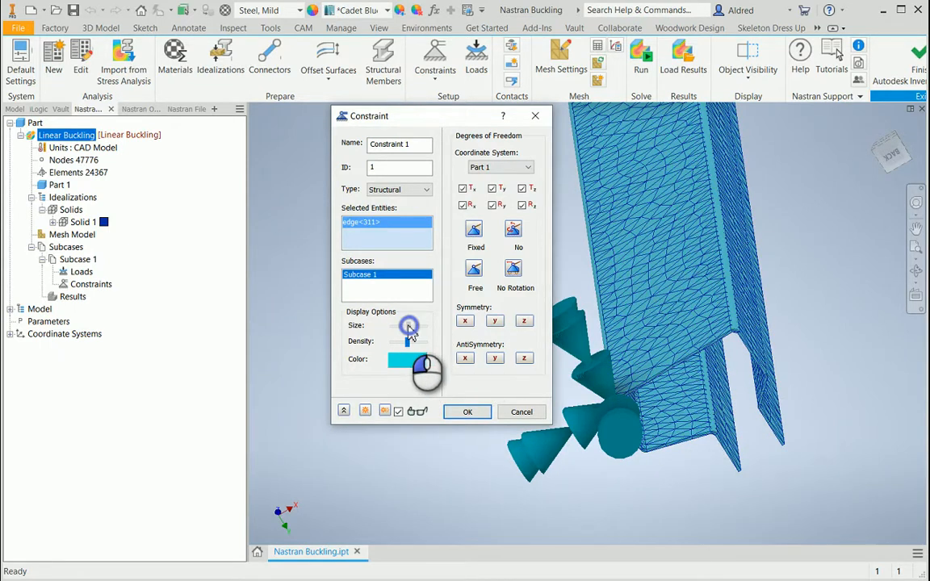
scroll(655, 424, up, 4)
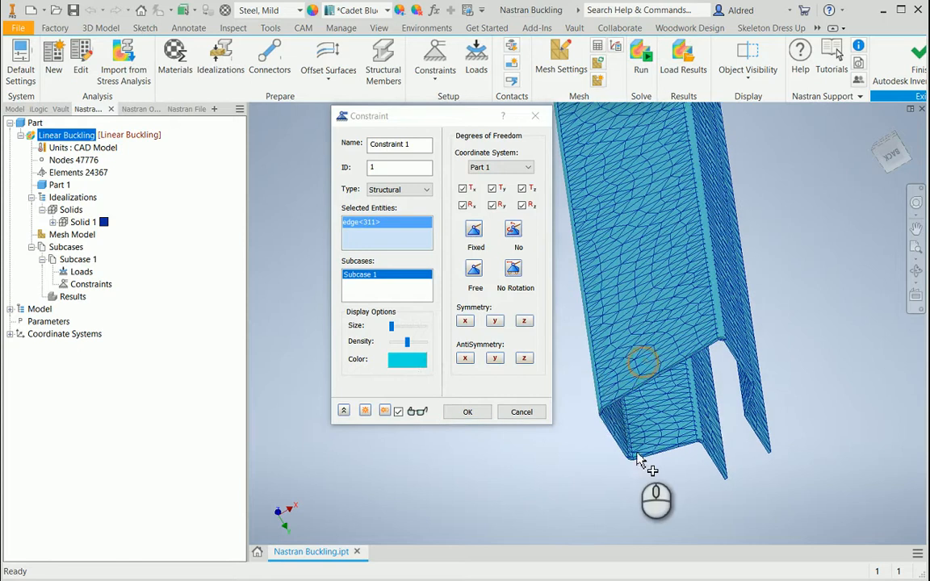
mouse_move(656, 424)
shift+middle_down()
mouse_move(682, 330)
mouse_move(637, 351)
shift+middle_up()
scroll(637, 351, up, 5)
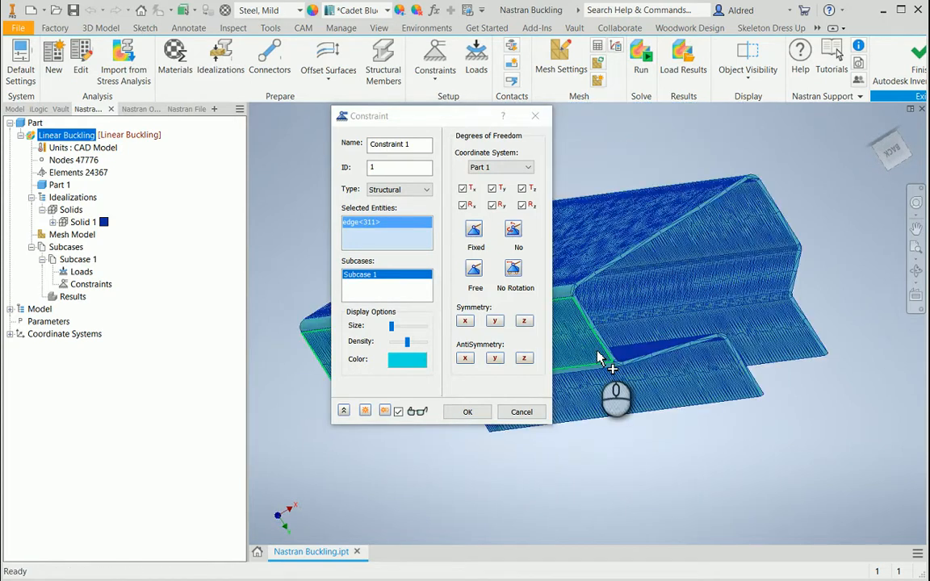
scroll(638, 351, down, 6)
scroll(638, 387, down, 3)
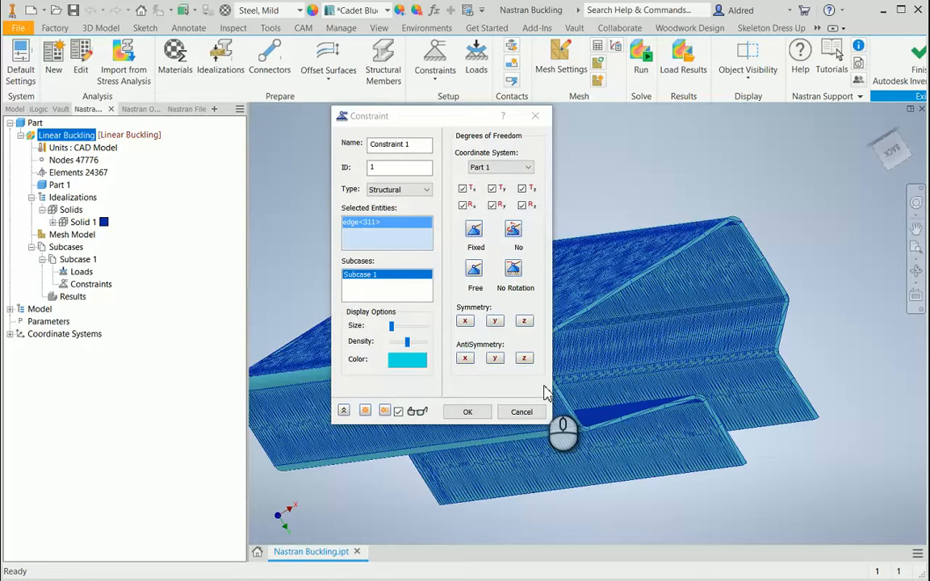
click(398, 413)
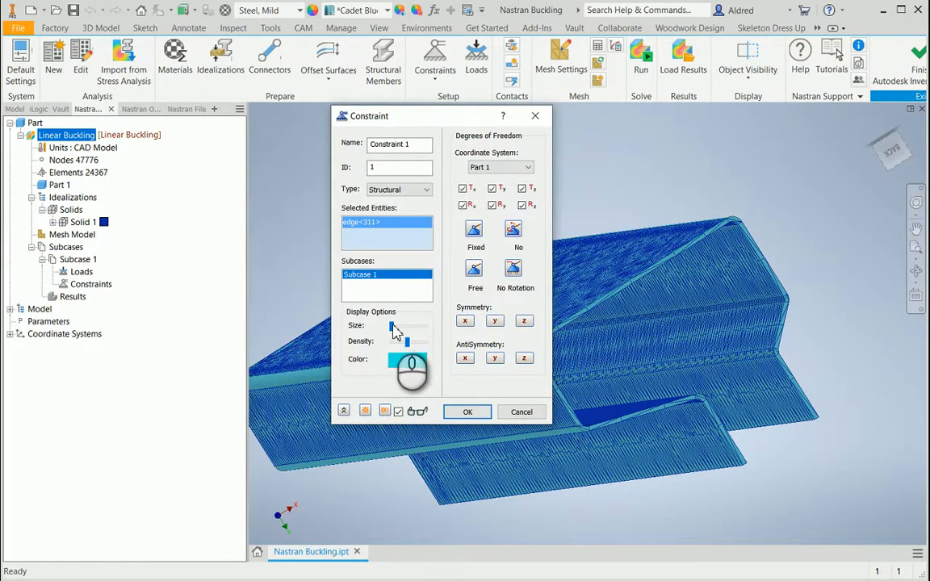
drag(391, 327, 407, 326)
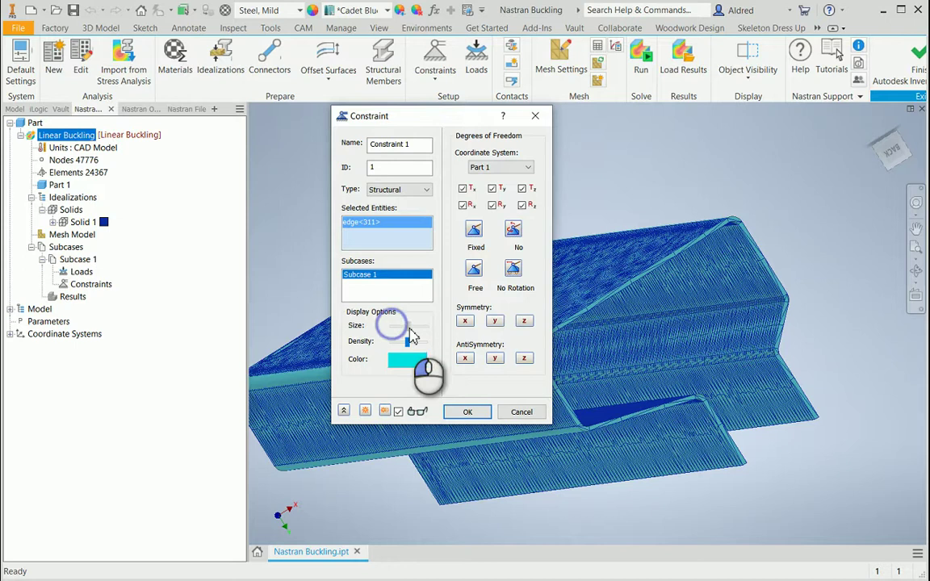
click(467, 412)
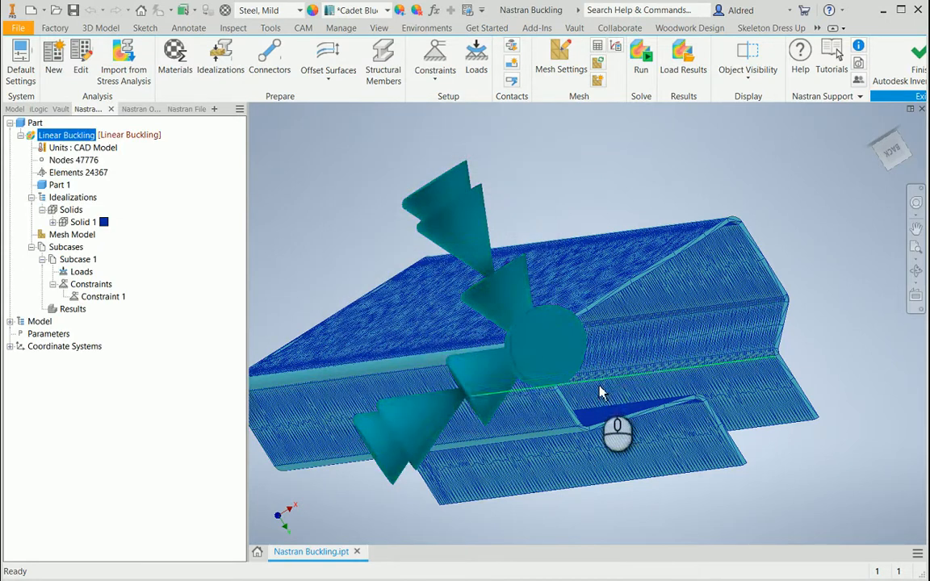
Step: Orbit and zoom to the beam's opposite end to see the holes up close
shift+middle_drag(601, 393, 548, 320)
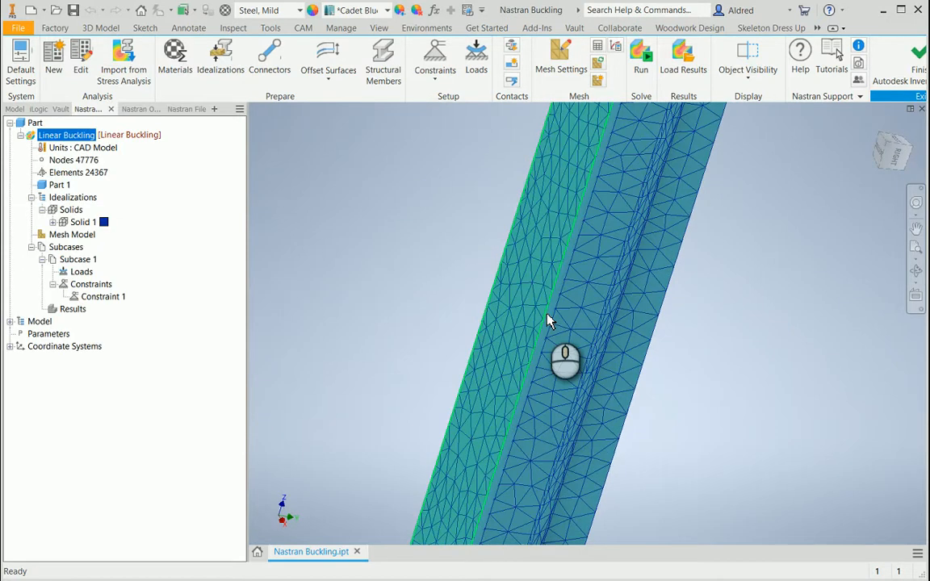
scroll(548, 321, down, 3)
mouse_move(509, 396)
middle_down()
mouse_move(563, 236)
mouse_move(622, 330)
middle_up()
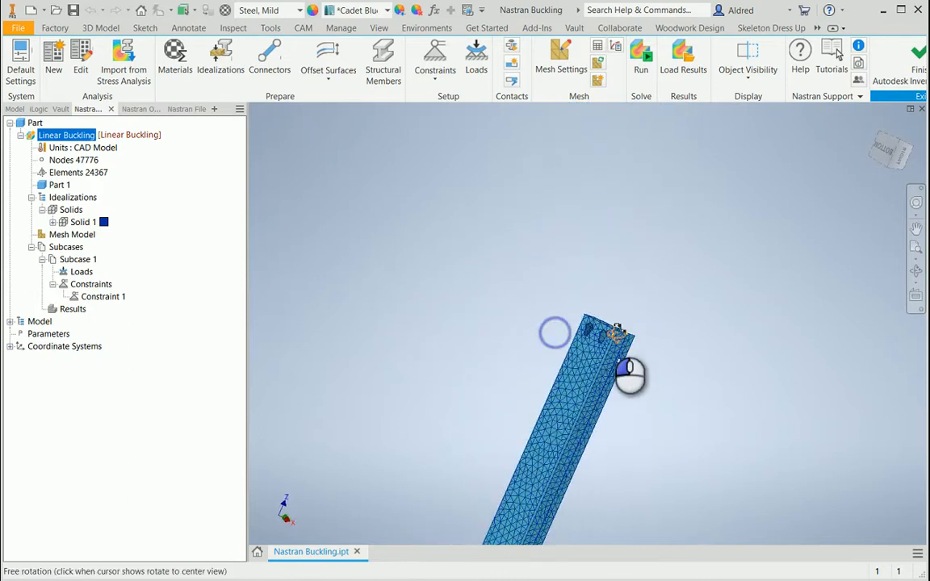
shift+middle_drag(629, 372, 662, 408)
scroll(637, 396, up, 6)
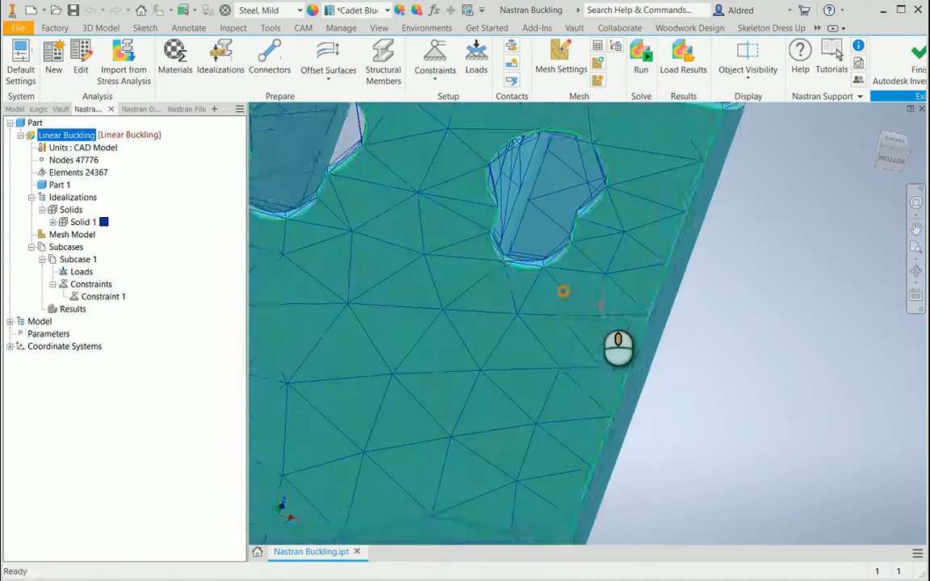
scroll(617, 347, up, 2)
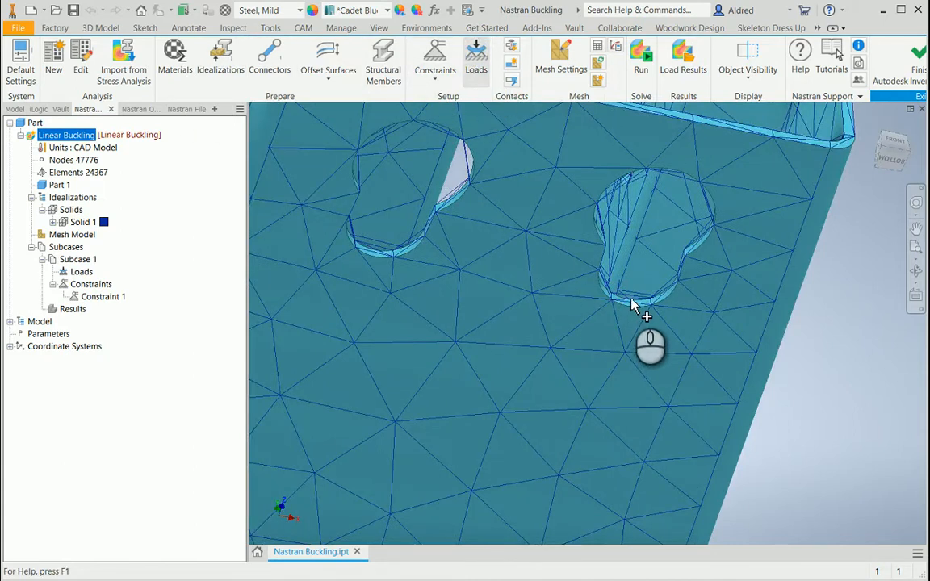
scroll(632, 309, up, 3)
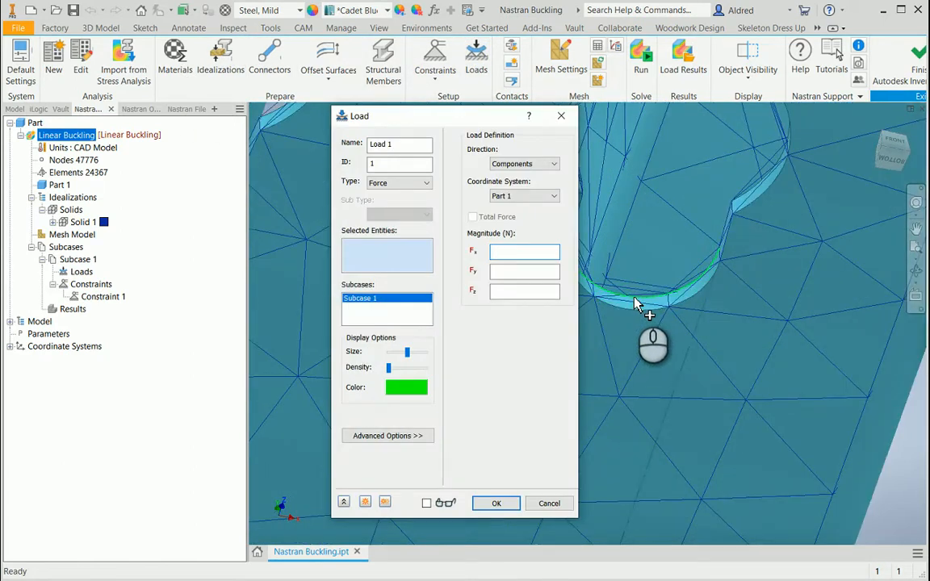
Step: Pick the inner faces of the two holes at the beam's top as the load entities
click(633, 310)
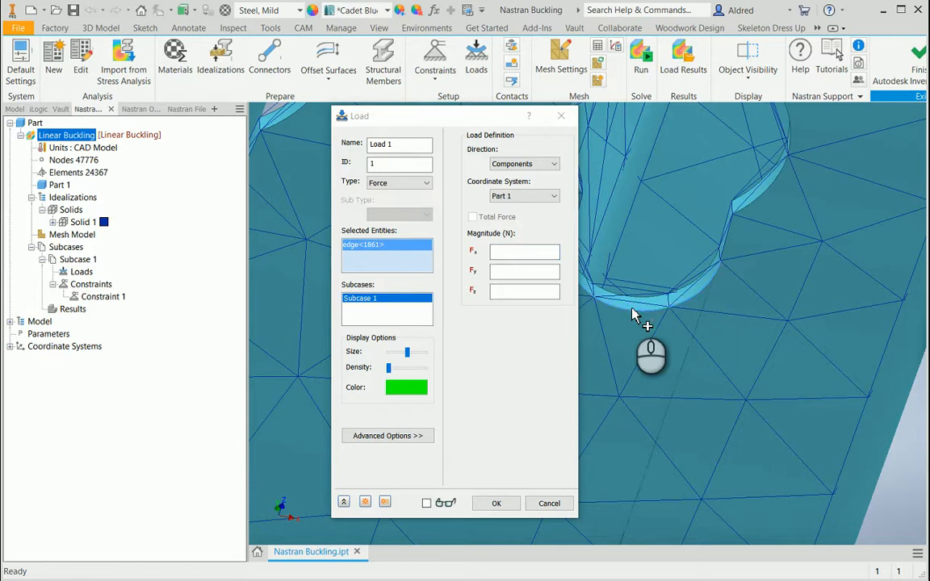
click(634, 317)
click(653, 310)
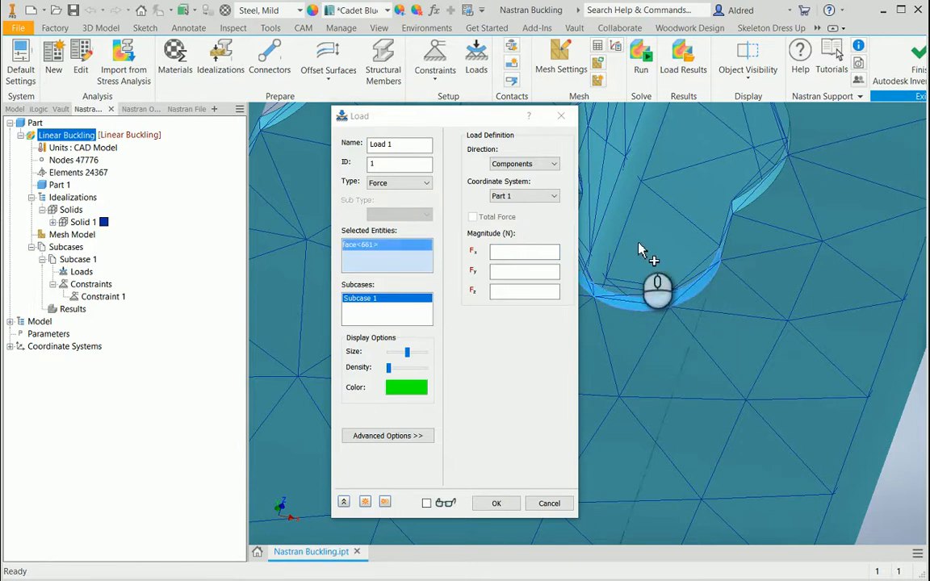
scroll(726, 307, down, 3)
scroll(662, 323, up, 3)
shift+middle_drag(624, 284, 652, 300)
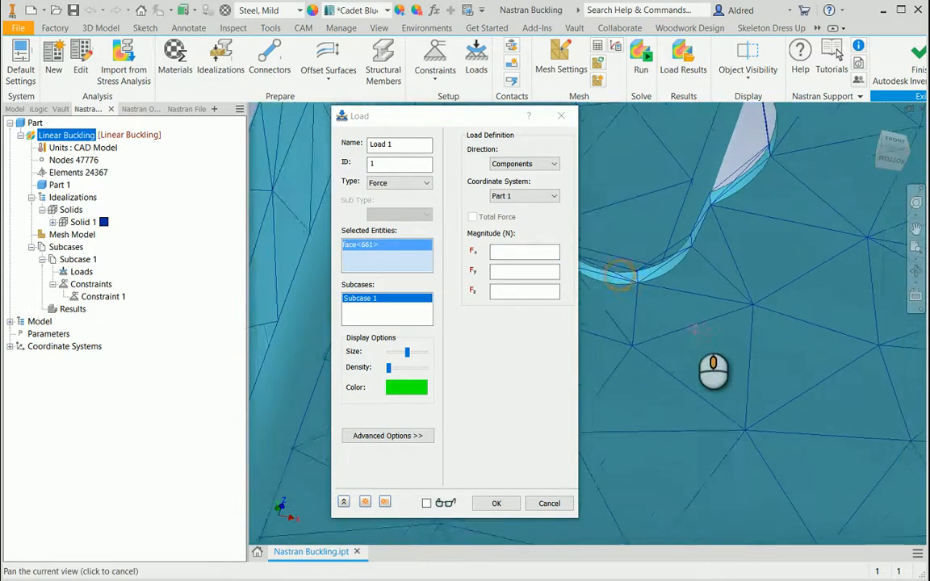
click(649, 301)
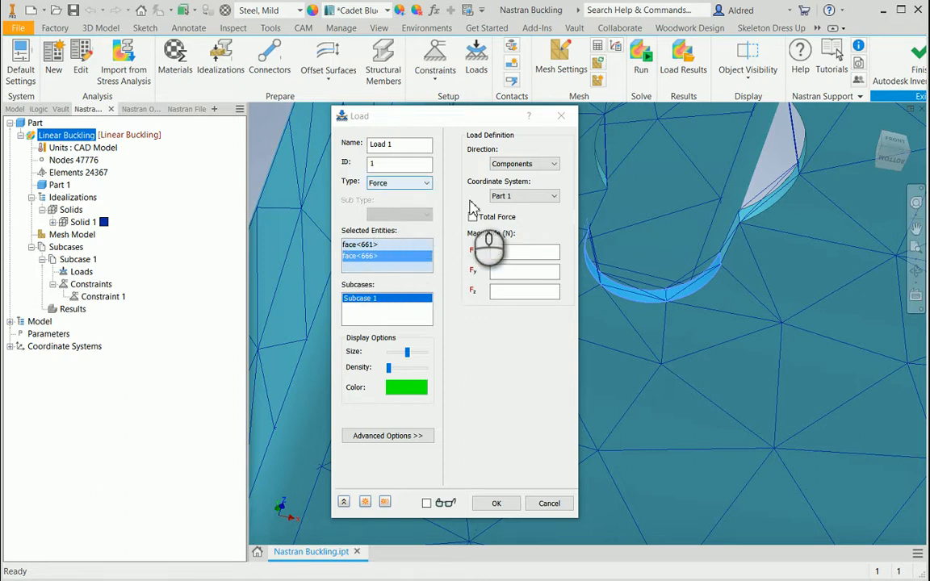
Step: Apply Load 1 as a total force of -35000 N along Z over both faces
click(472, 216)
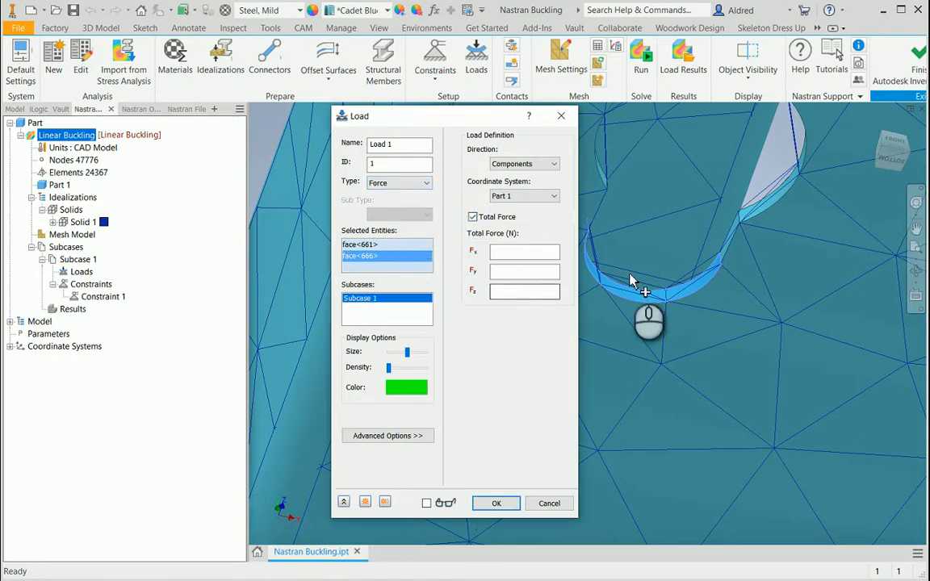
scroll(668, 240, down, 3)
scroll(668, 241, down, 3)
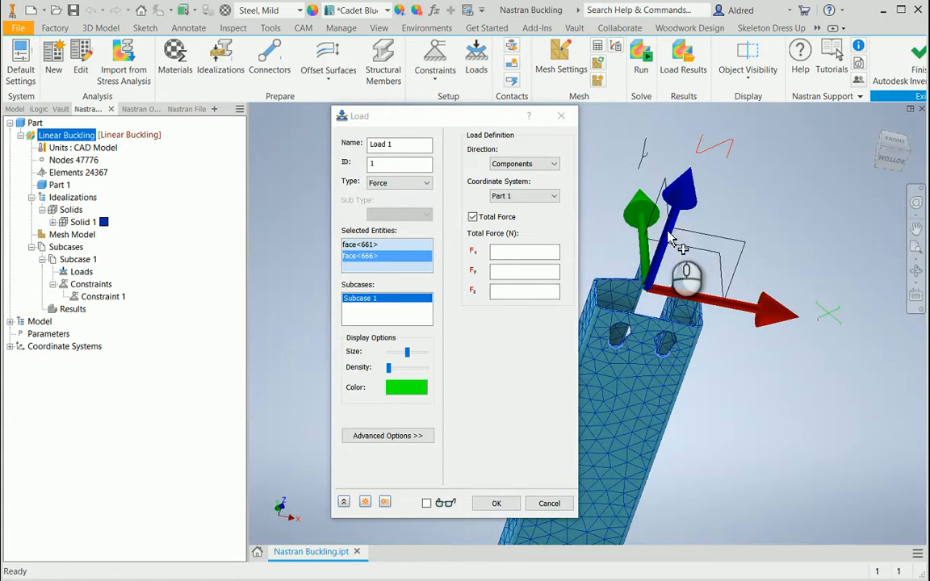
click(523, 252)
click(503, 293)
text(-35000)
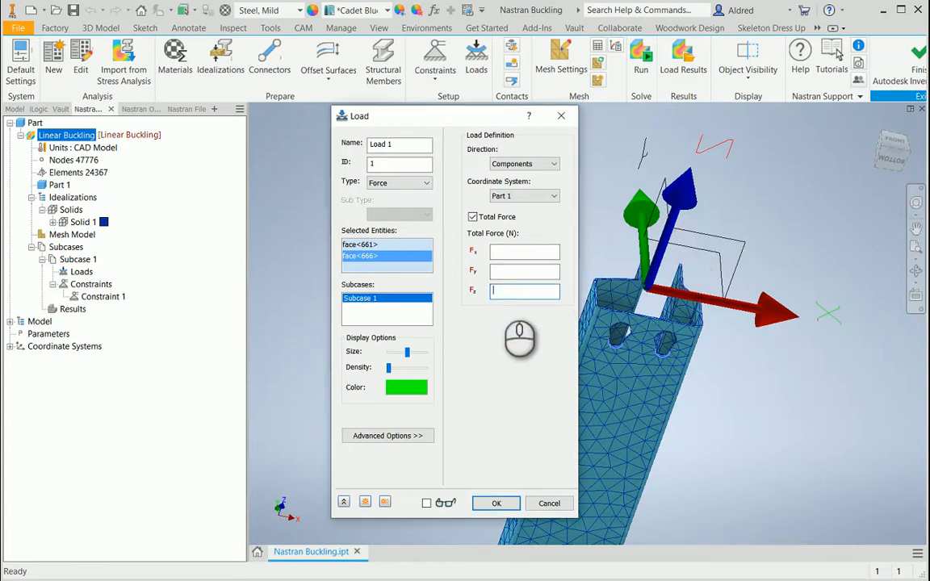
click(496, 503)
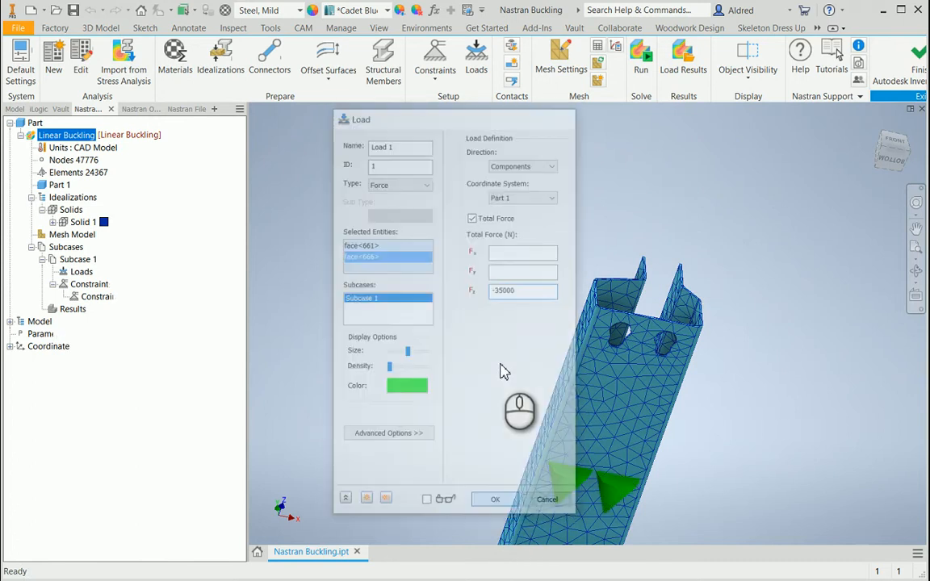
scroll(586, 389, down, 4)
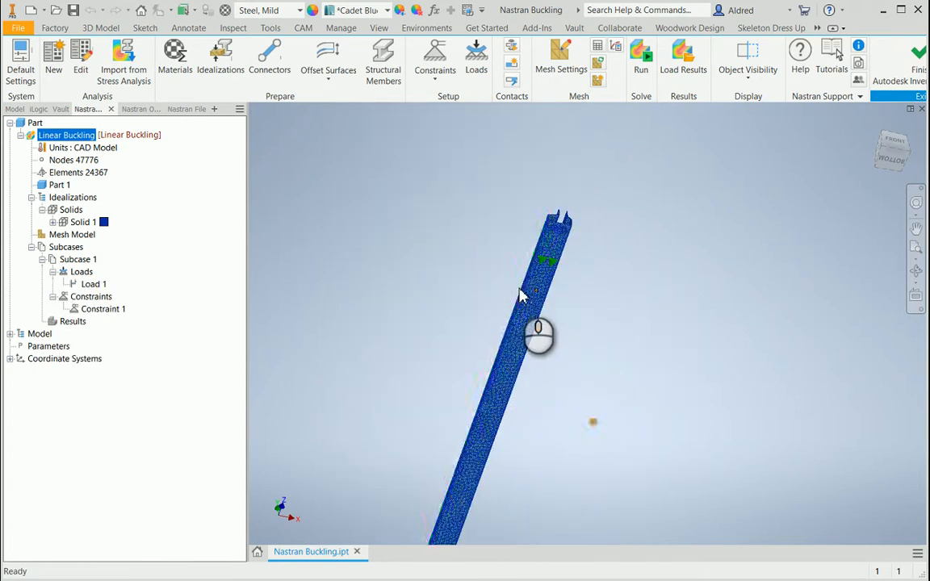
Step: Orbit around the whole constrained and loaded beam to review it
middle_drag(549, 282, 516, 313)
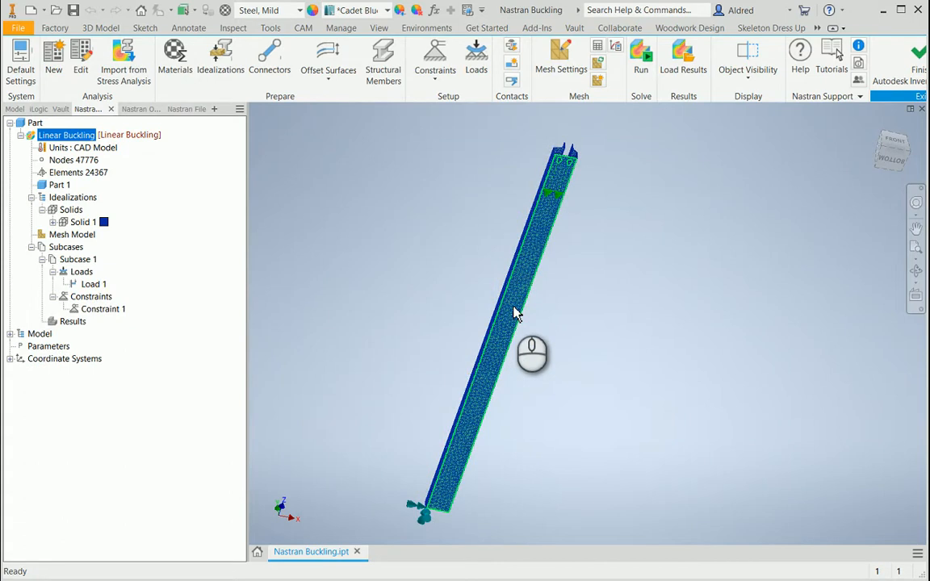
shift+middle_drag(533, 331, 549, 331)
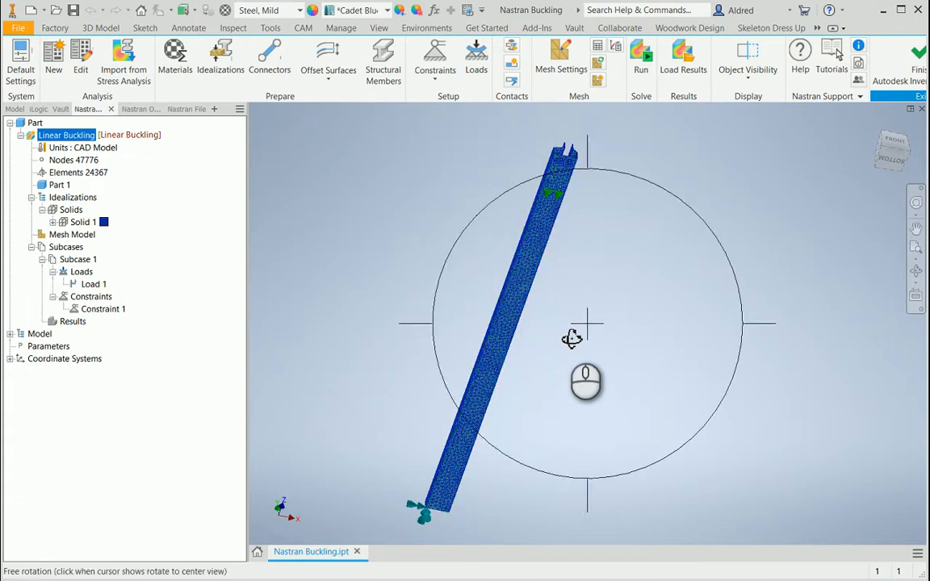
middle_drag(595, 300, 557, 331)
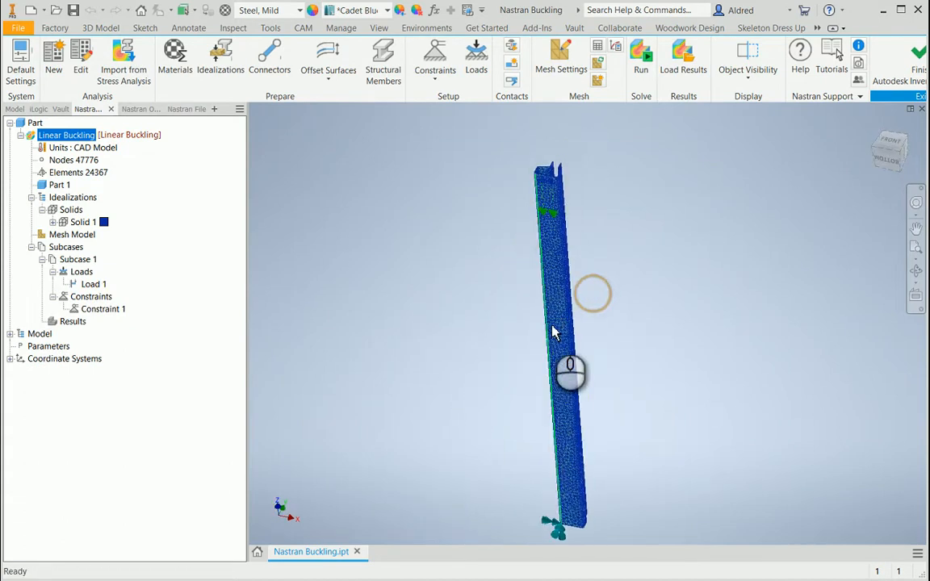
mouse_move(557, 259)
shift+middle_down()
mouse_move(571, 155)
mouse_move(605, 154)
shift+middle_up()
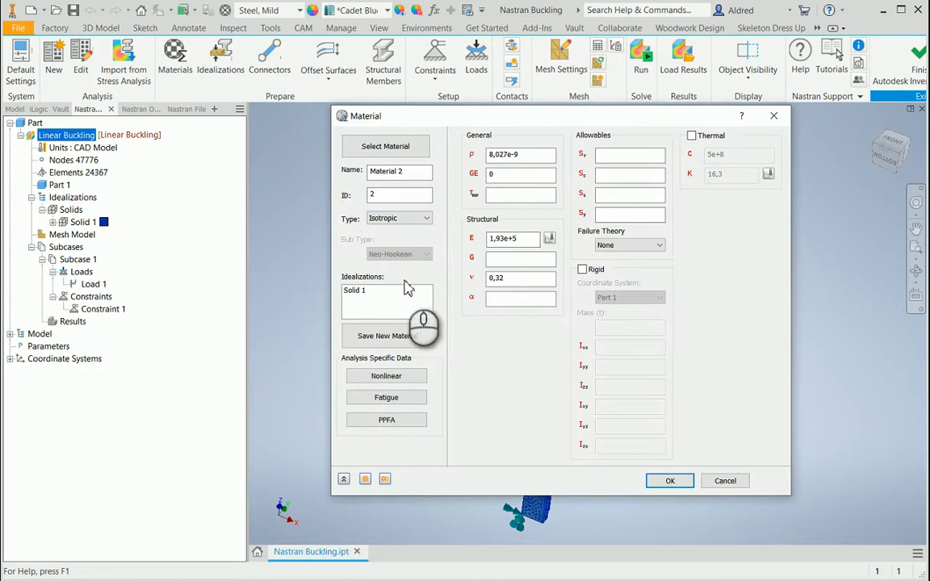
Step: Assign S 355 steel from the Autodesk Material Library to Solid 1
click(386, 146)
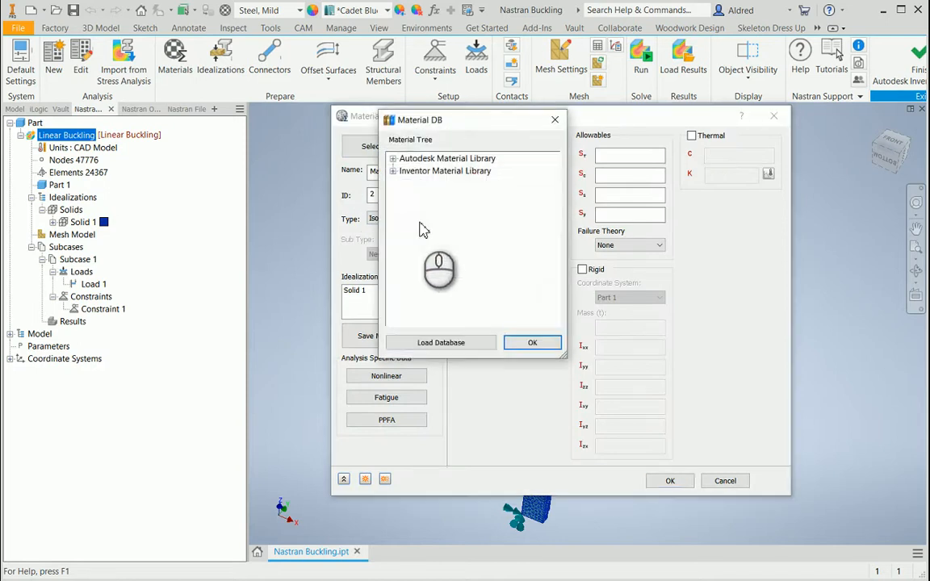
click(394, 158)
scroll(440, 242, down, 10)
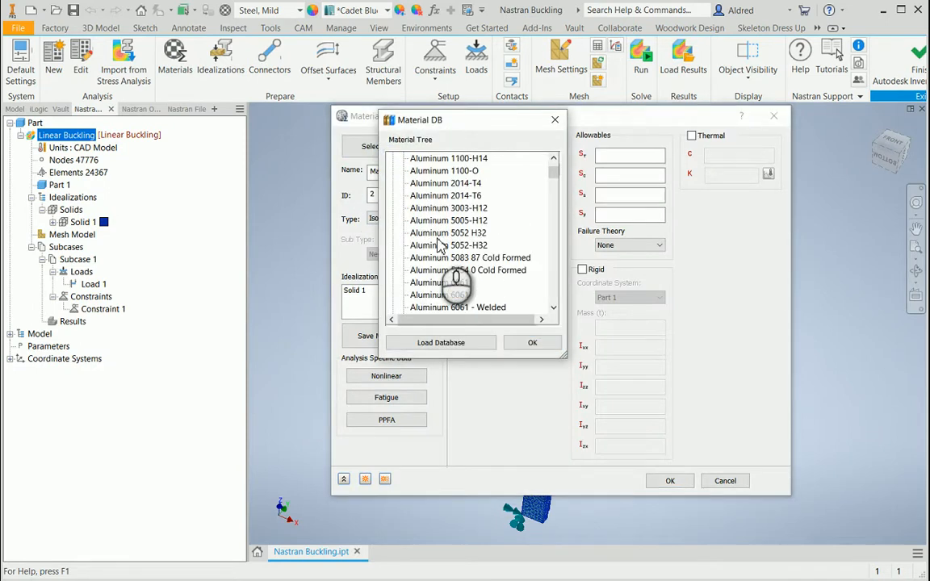
scroll(439, 258, down, 10)
scroll(436, 266, down, 10)
scroll(431, 269, down, 10)
scroll(440, 298, down, 10)
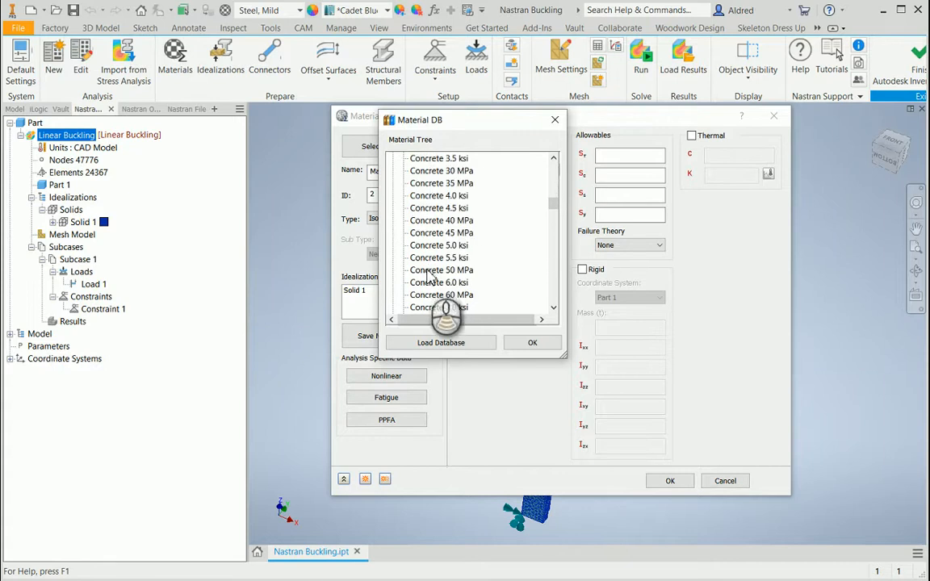
scroll(440, 307, down, 10)
scroll(484, 267, down, 8)
scroll(531, 223, down, 10)
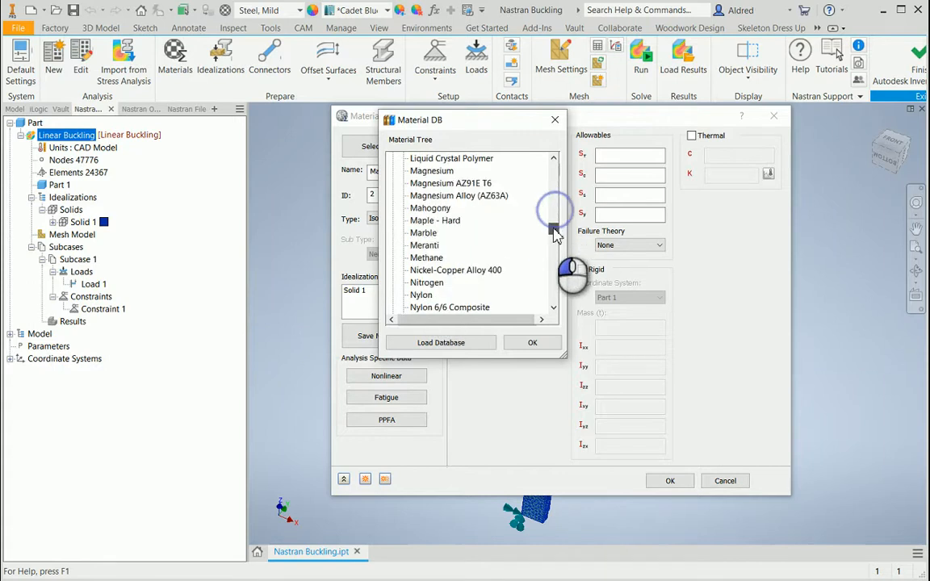
scroll(484, 258, up, 2)
scroll(472, 253, up, 4)
scroll(460, 267, up, 4)
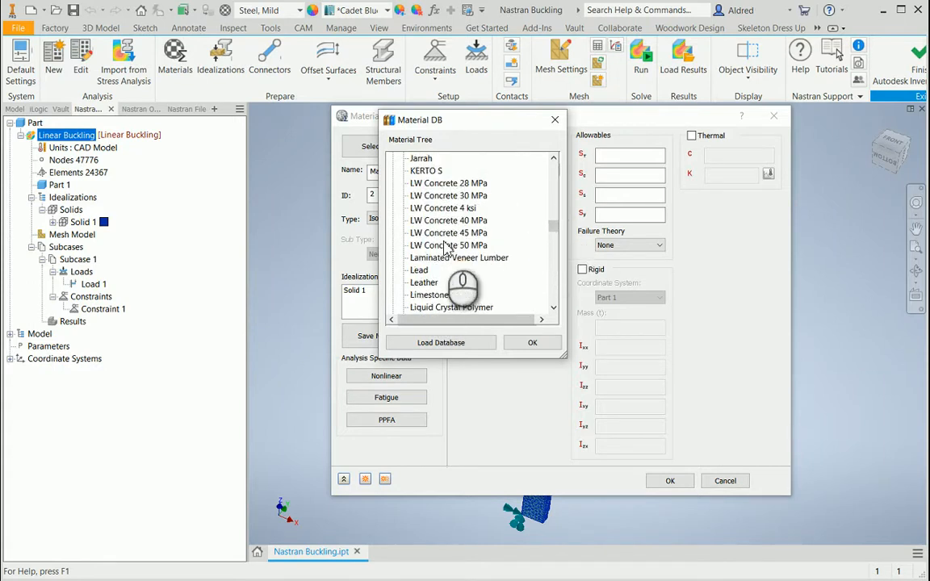
scroll(460, 267, up, 4)
scroll(452, 258, up, 4)
scroll(443, 246, down, 10)
scroll(442, 246, down, 10)
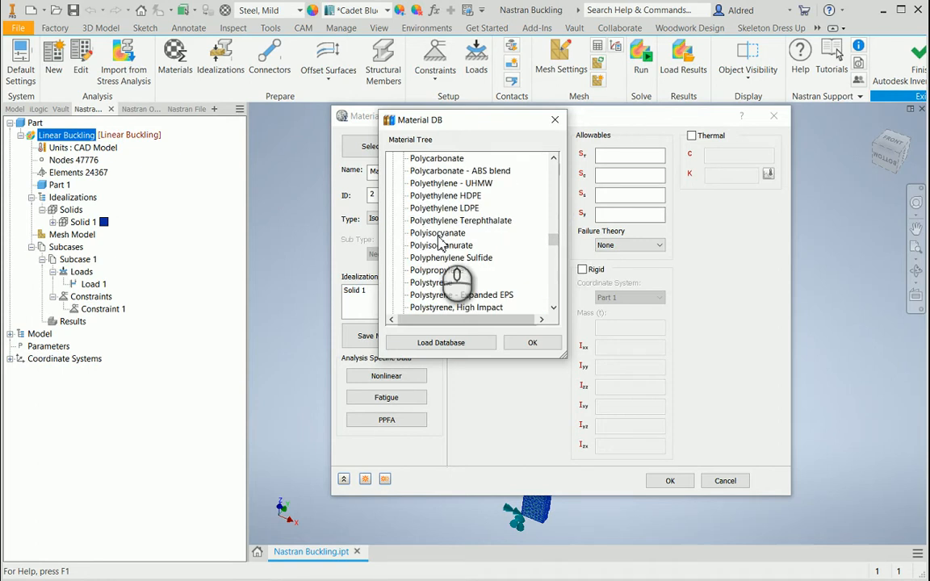
scroll(442, 246, down, 10)
scroll(443, 246, up, 3)
scroll(440, 246, up, 3)
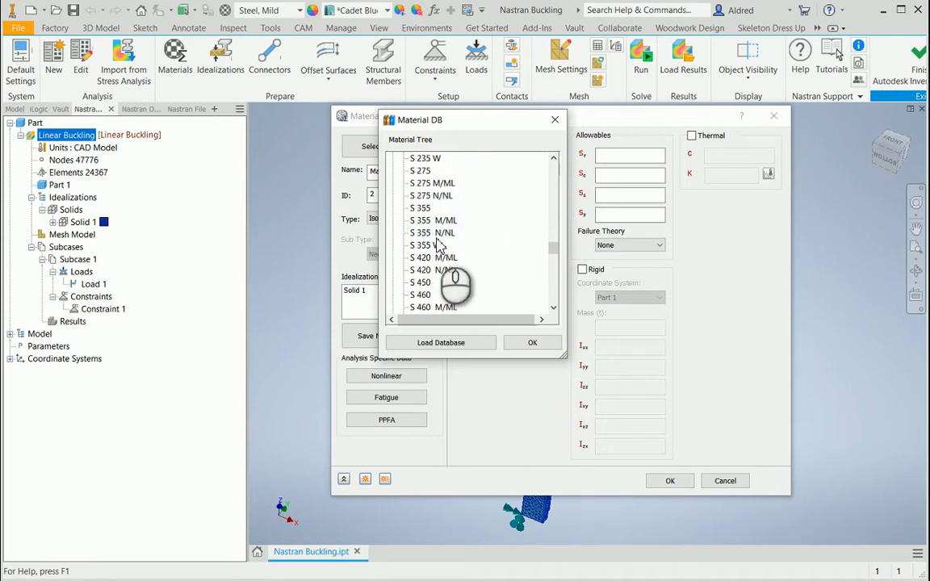
double_click(419, 207)
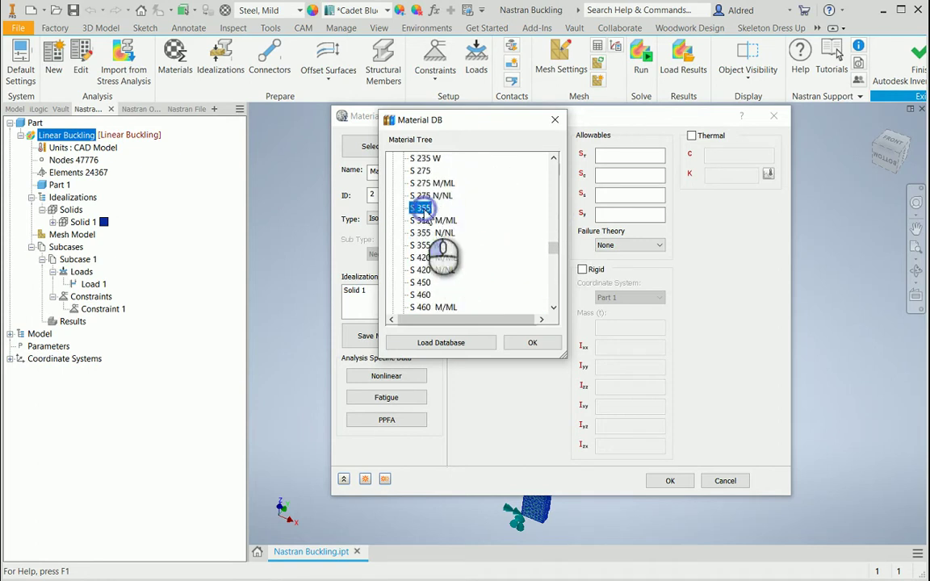
click(531, 342)
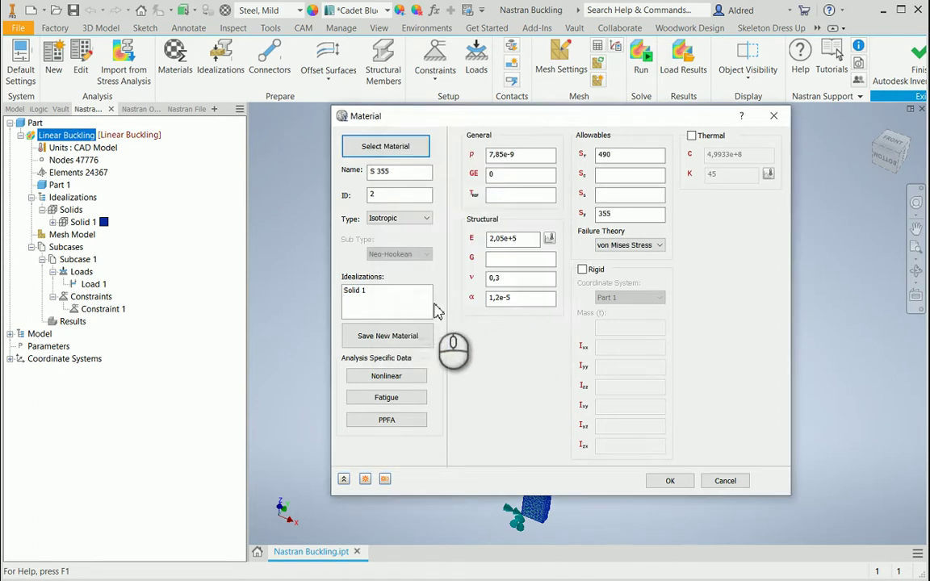
click(670, 481)
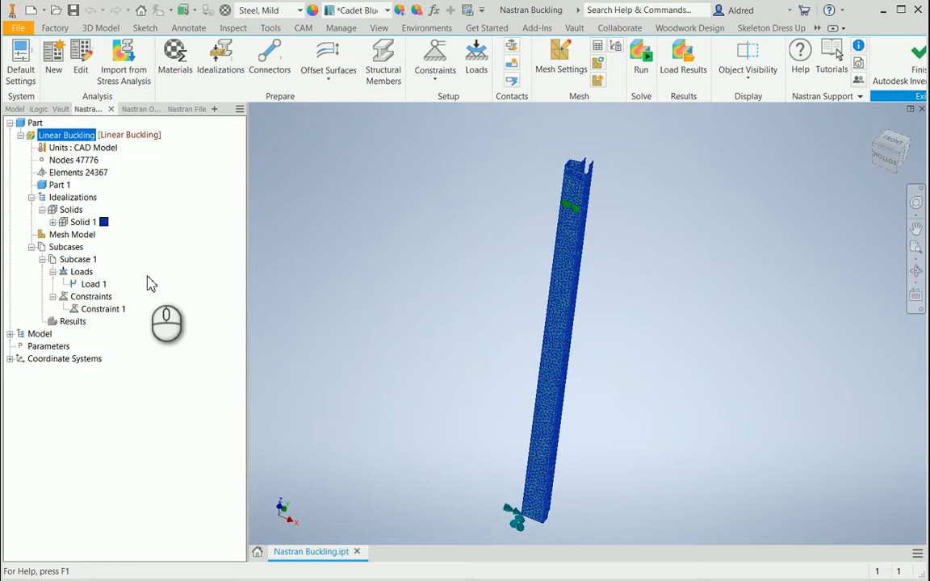
Step: Run the linear buckling solve until Results appear in the model tree
click(646, 58)
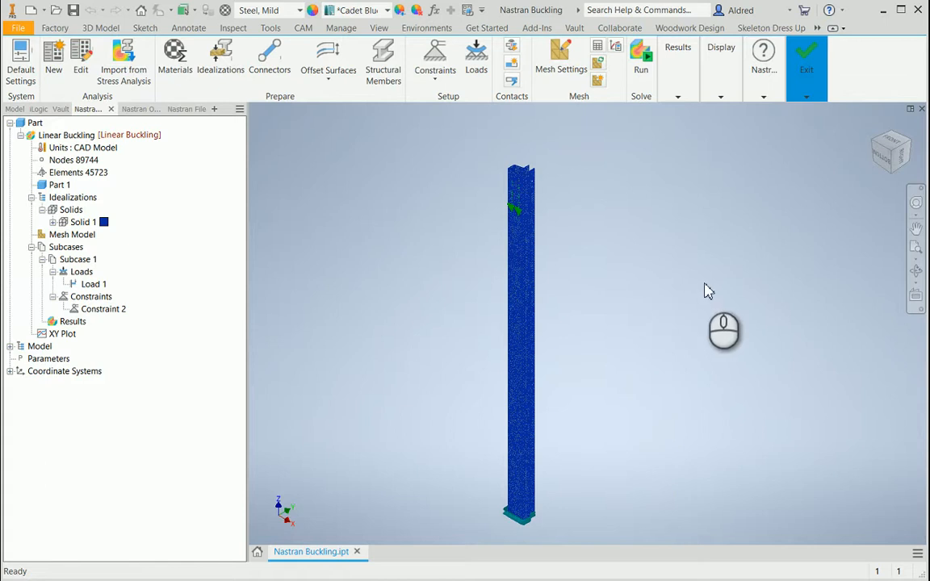
Step: Edit the results plot to show buckling MODE 1 (eigenvalue 0.9323) with deformed shape on
right_click(72, 322)
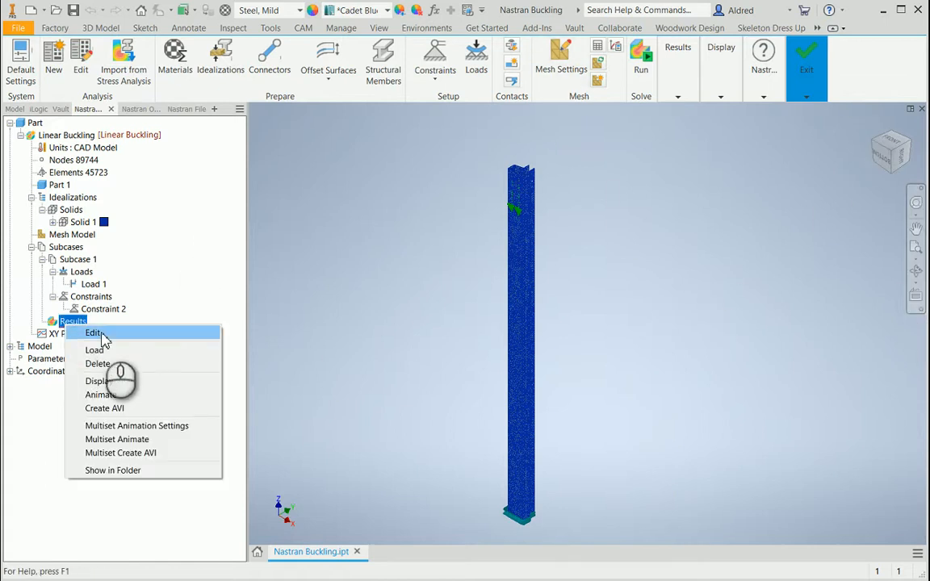
click(92, 332)
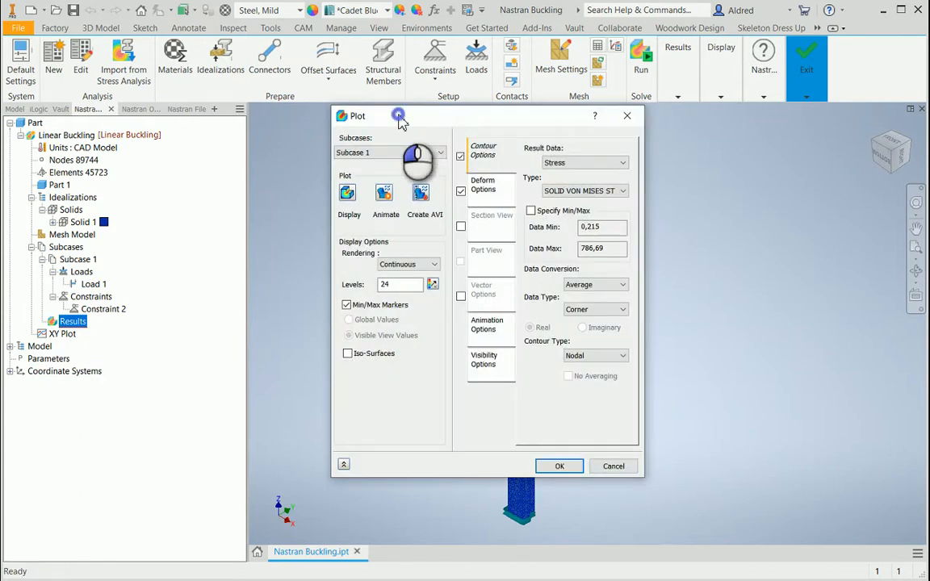
mouse_move(401, 121)
mouse_down()
mouse_move(389, 136)
mouse_move(262, 132)
mouse_up()
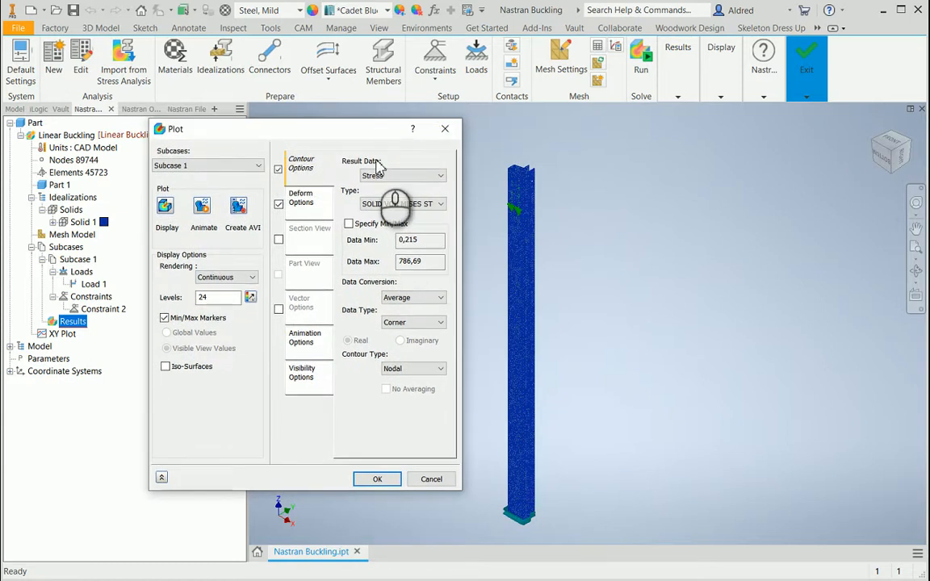
click(208, 165)
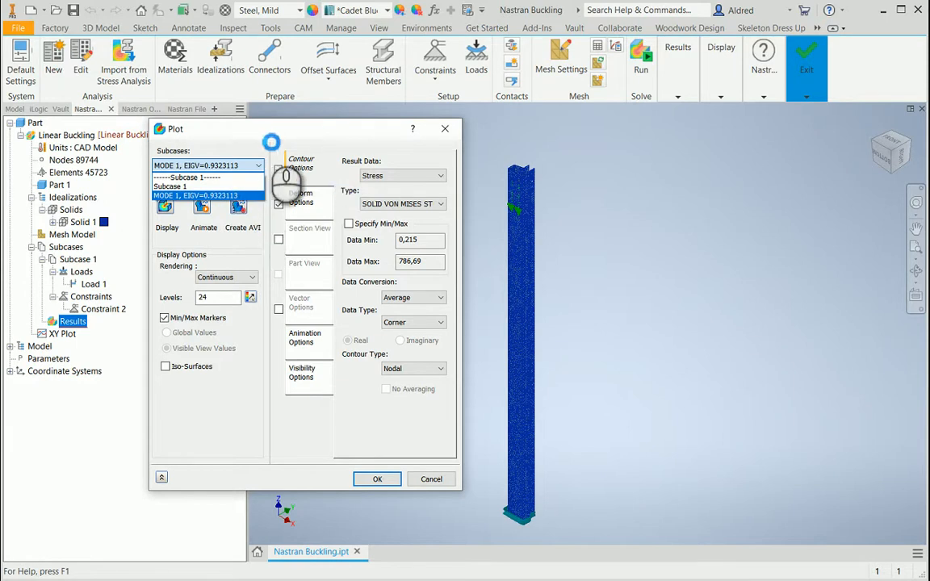
click(206, 196)
click(279, 204)
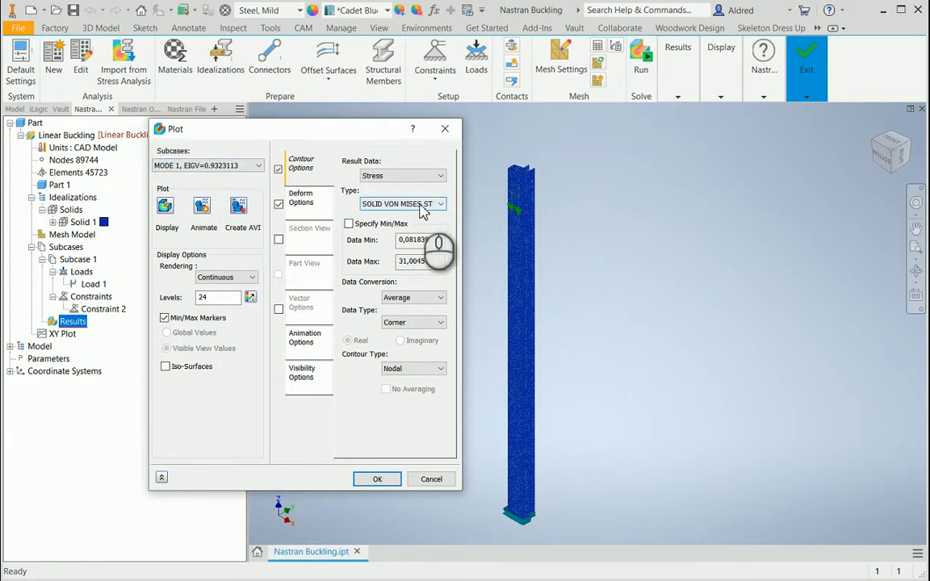
Step: Set the result data to total displacement and display the contour on the column
click(420, 206)
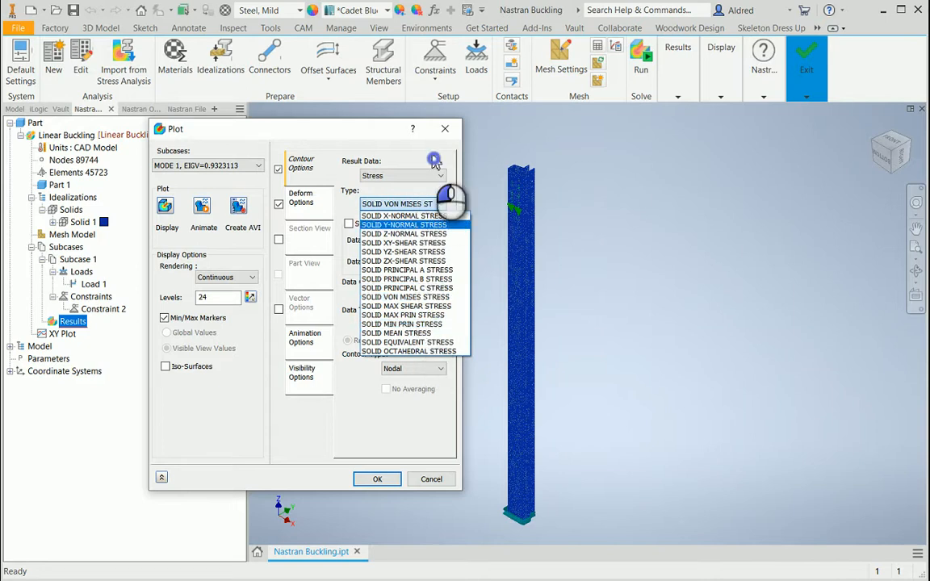
click(439, 203)
click(402, 176)
click(388, 187)
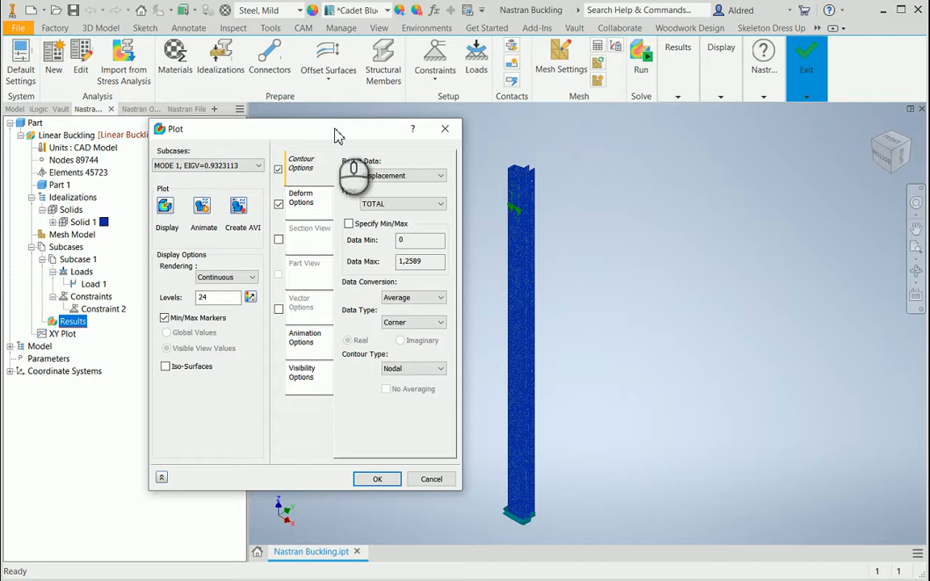
drag(313, 131, 261, 145)
click(116, 211)
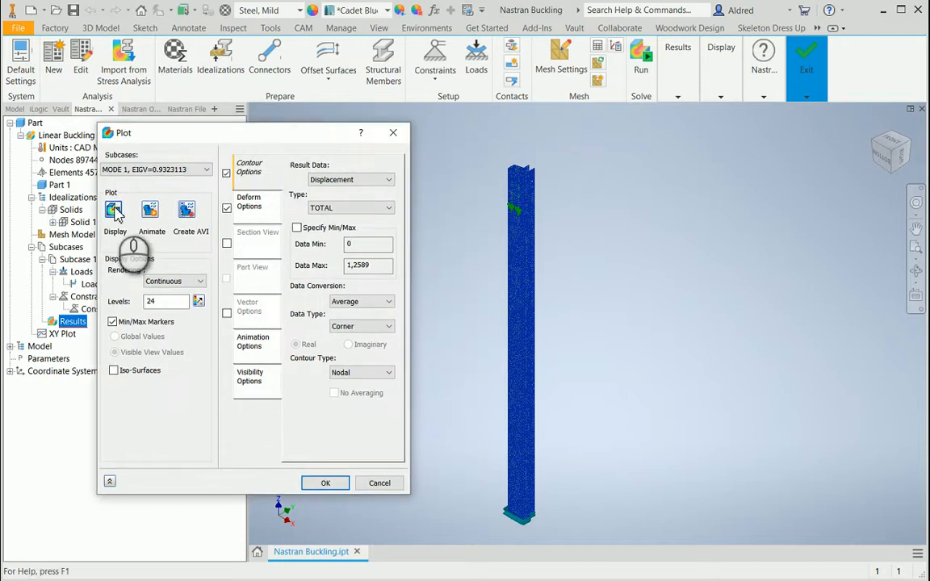
Step: Orbit the deformed displacement contour and switch to a standard side view of the column
click(332, 265)
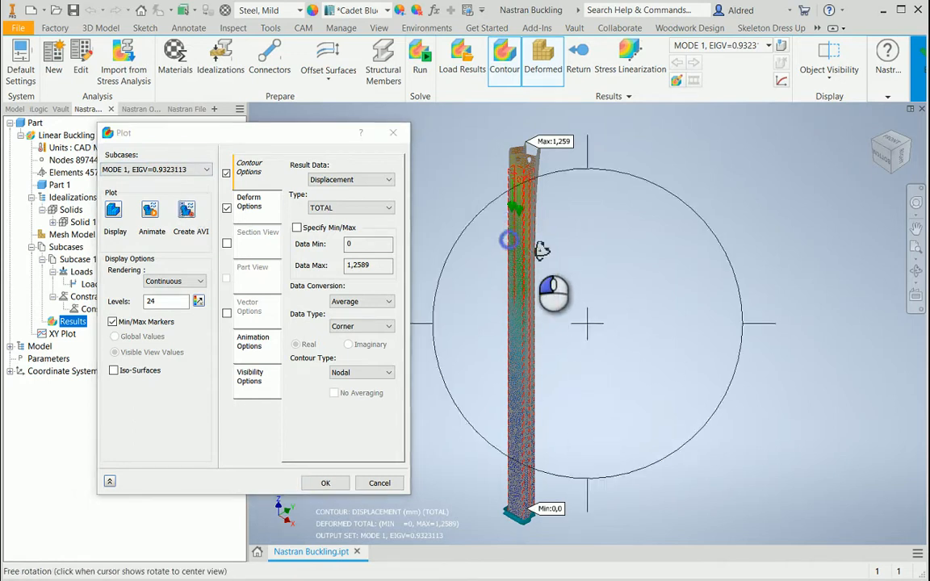
mouse_move(509, 257)
shift+middle_down()
mouse_move(523, 276)
mouse_move(504, 273)
shift+middle_up()
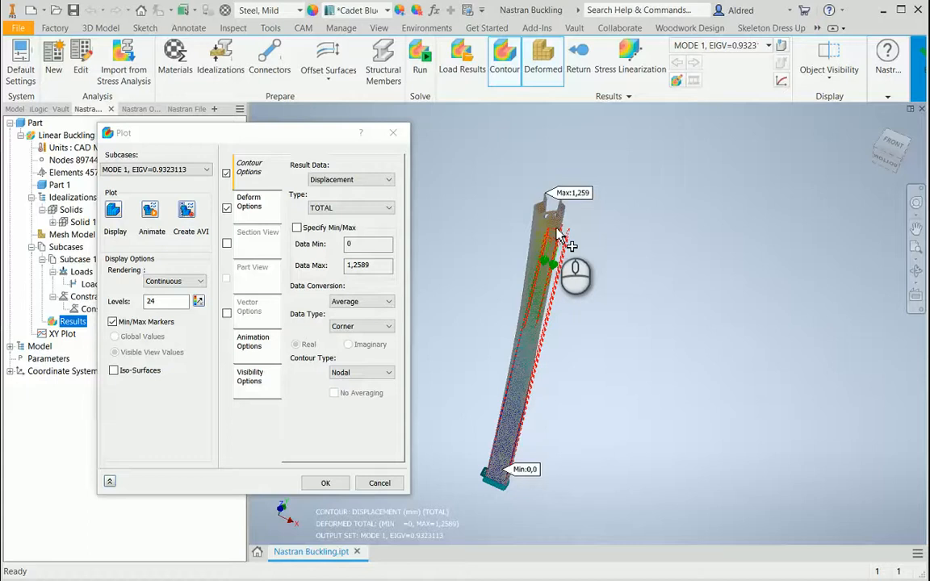
scroll(565, 266, up, 5)
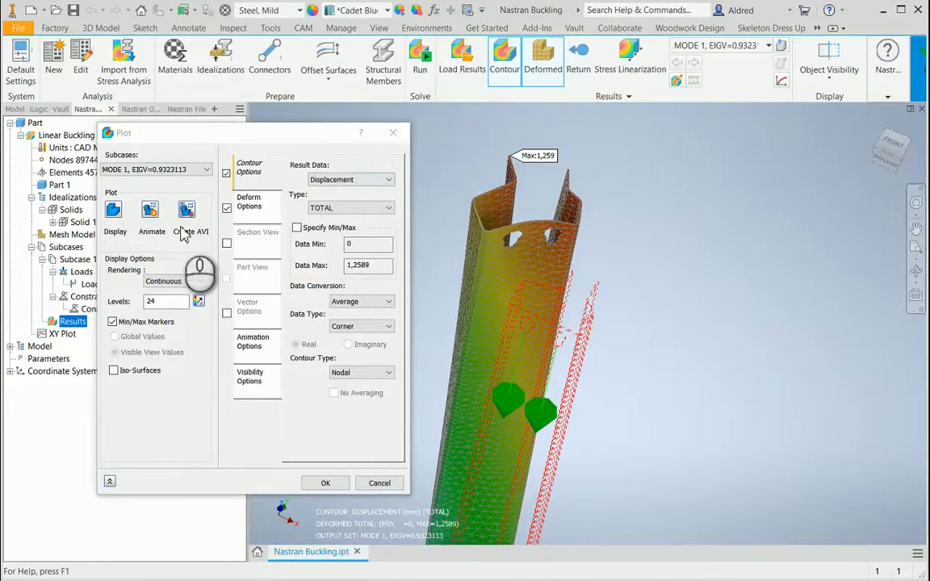
scroll(555, 313, down, 5)
mouse_move(555, 313)
shift+middle_down()
mouse_move(565, 323)
mouse_move(654, 298)
shift+middle_up()
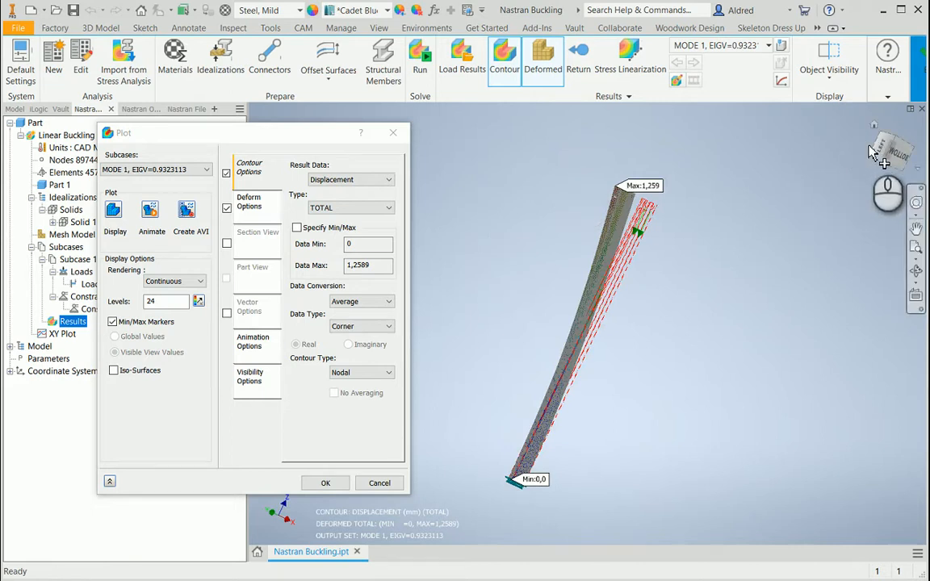
click(888, 154)
scroll(602, 294, down, 3)
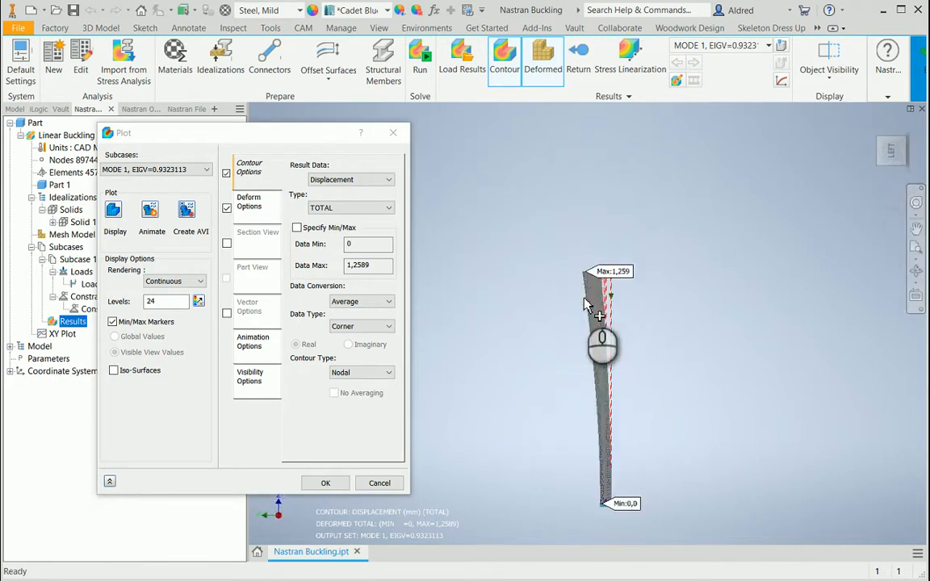
scroll(602, 294, down, 3)
scroll(602, 295, down, 2)
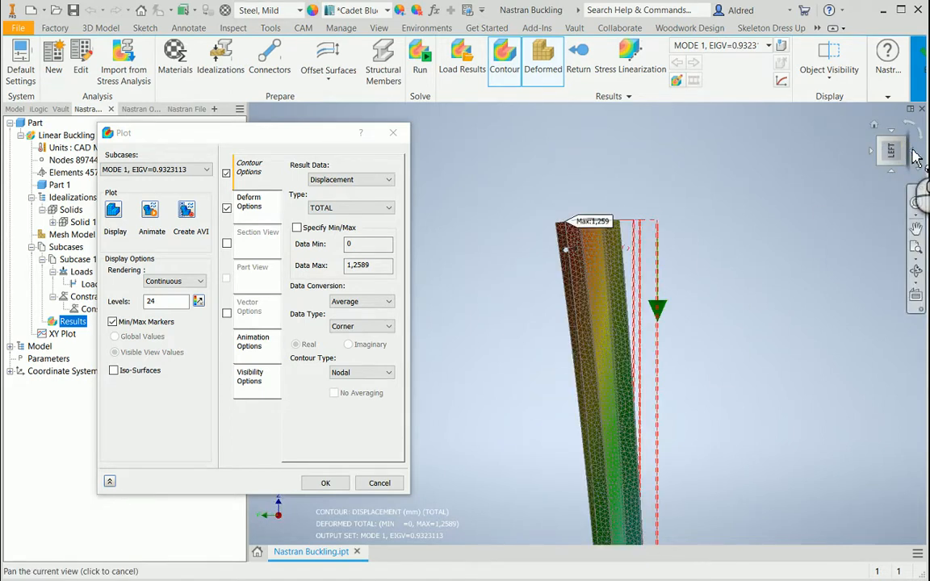
scroll(637, 307, up, 3)
scroll(623, 295, up, 3)
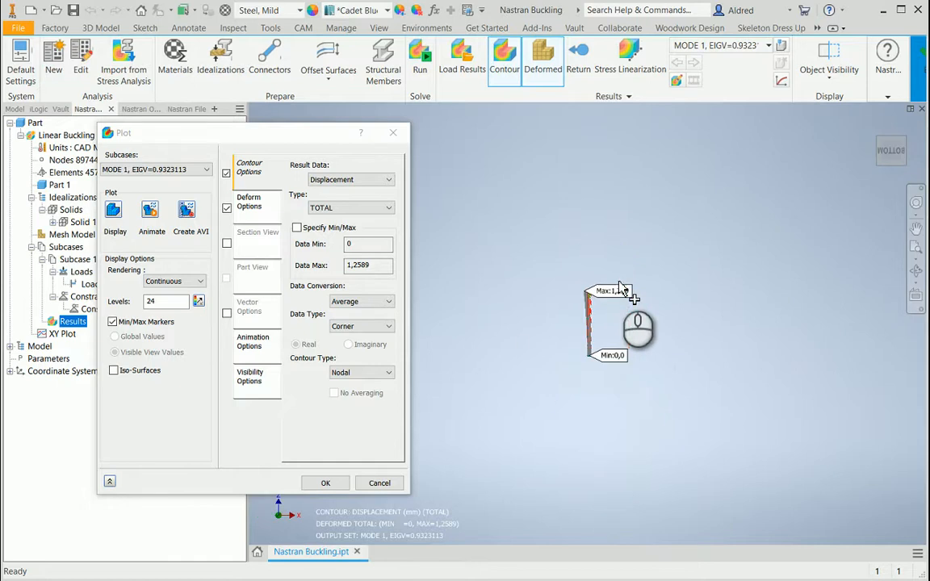
scroll(602, 311, down, 2)
scroll(638, 275, down, 3)
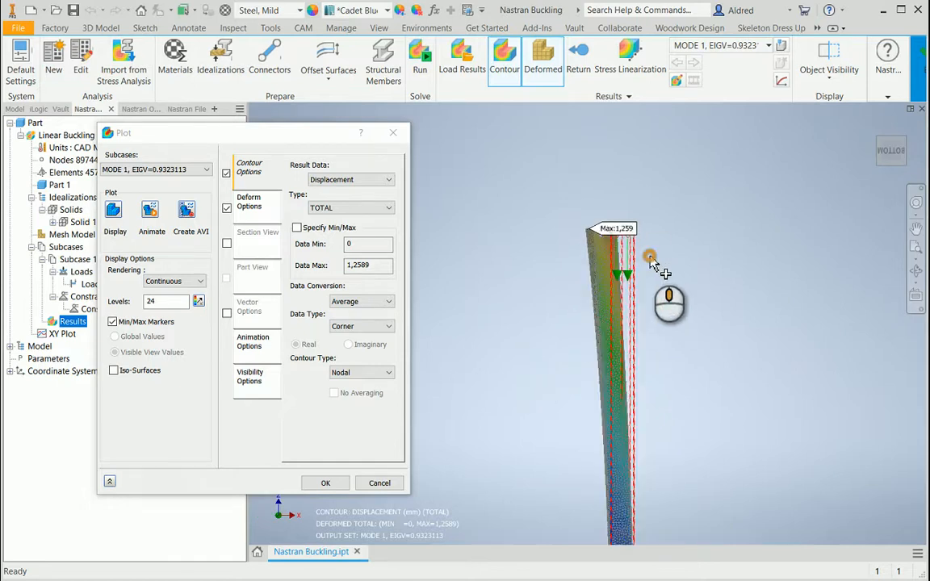
scroll(649, 259, up, 1)
scroll(626, 284, up, 1)
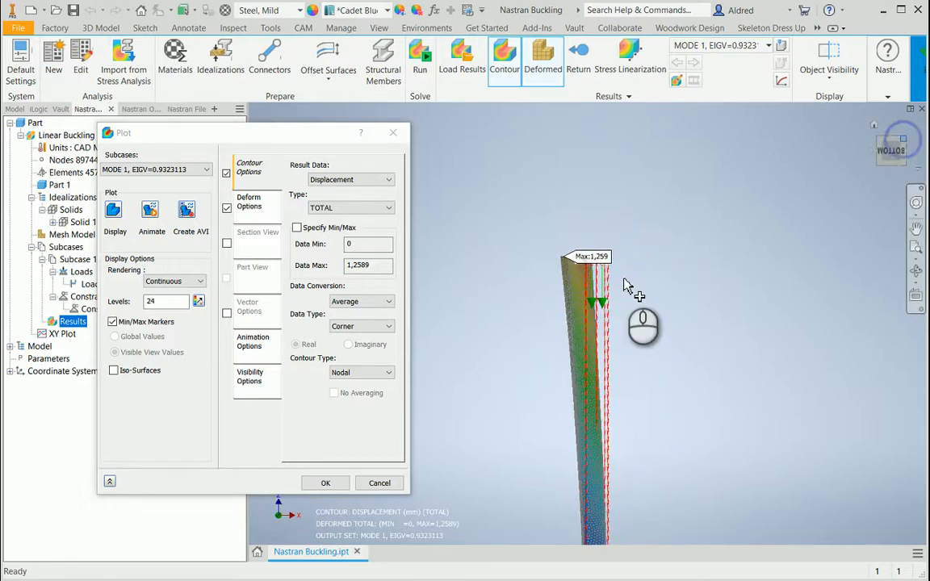